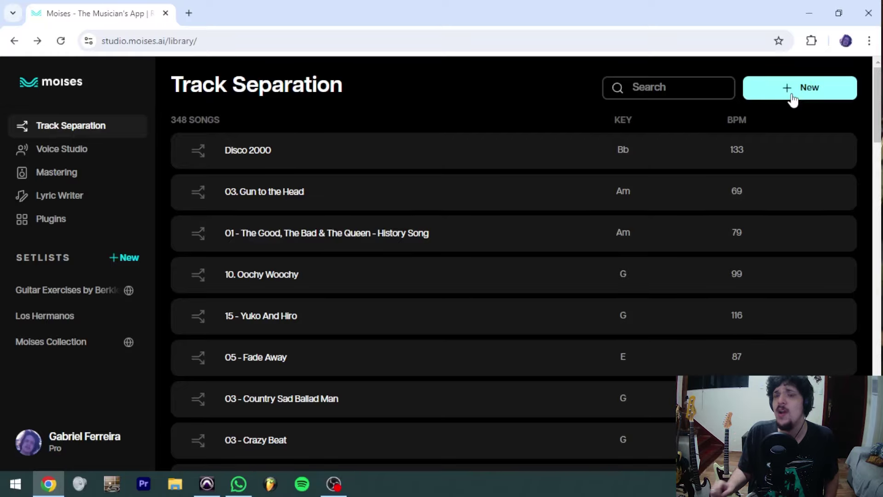
# - Upload 03 - Country Sad Ballad Man.mp3 into a new Moises track separation
pyautogui.click(793, 98)
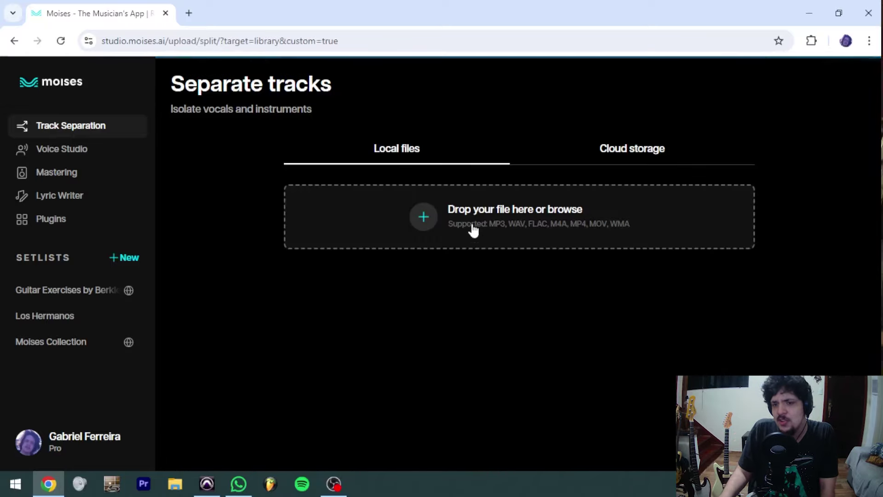
pyautogui.click(473, 230)
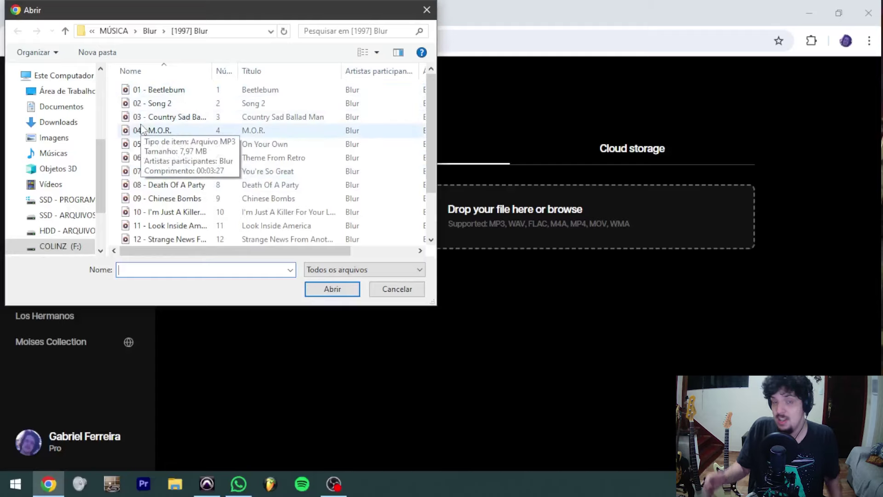
pyautogui.doubleClick(152, 118)
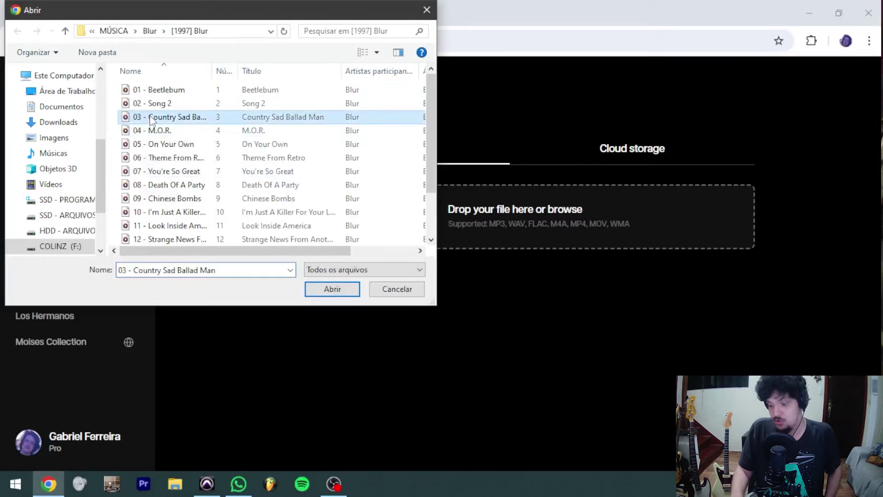
pyautogui.scroll(-3, 414, 168)
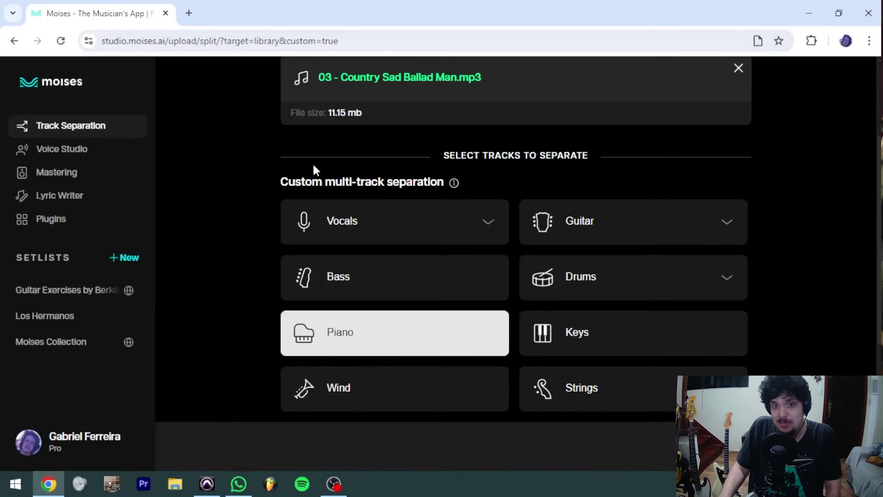
# - Choose Lead/Background vocals, Acoustic/Electric guitar and six separate drum tracks for separation
pyautogui.click(367, 239)
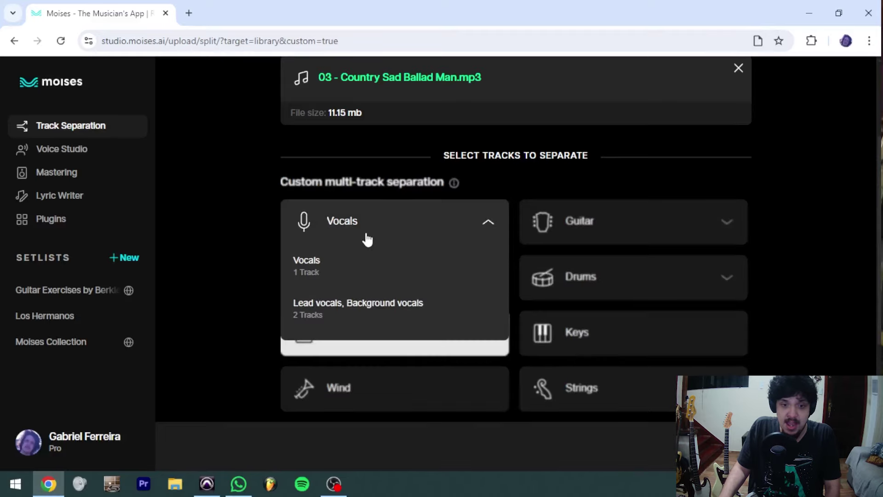
pyautogui.click(346, 310)
pyautogui.click(574, 226)
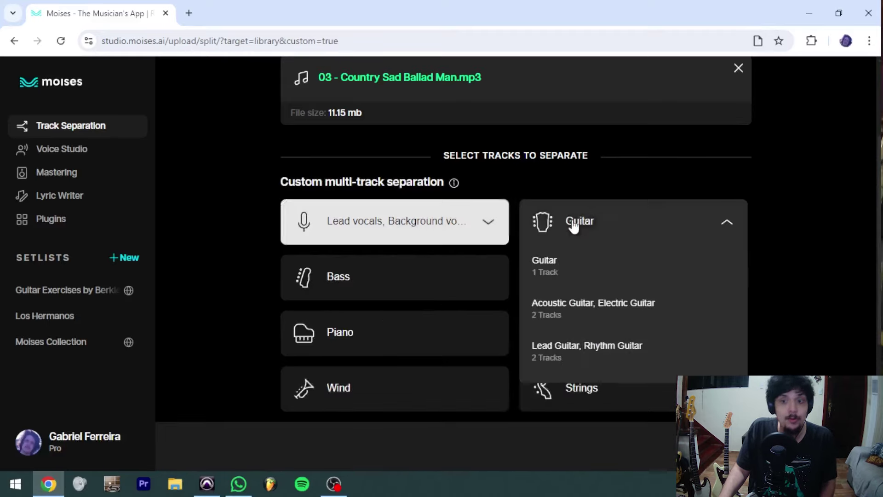
pyautogui.click(603, 313)
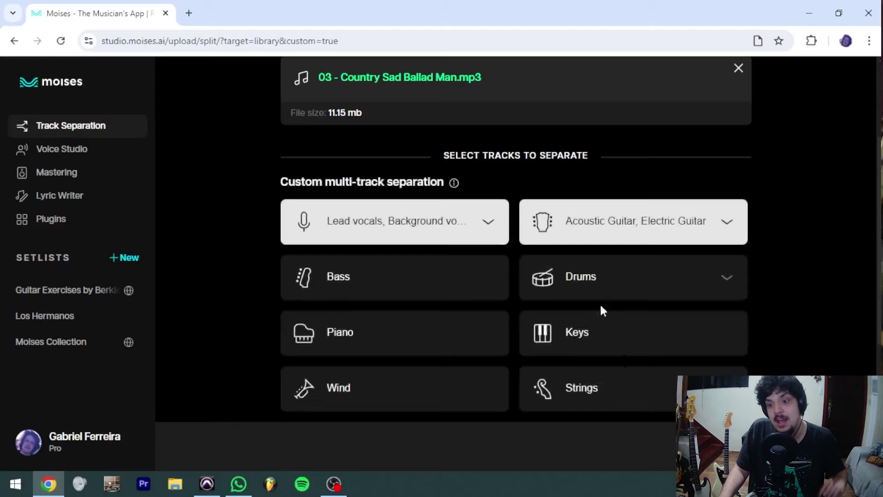
pyautogui.click(612, 224)
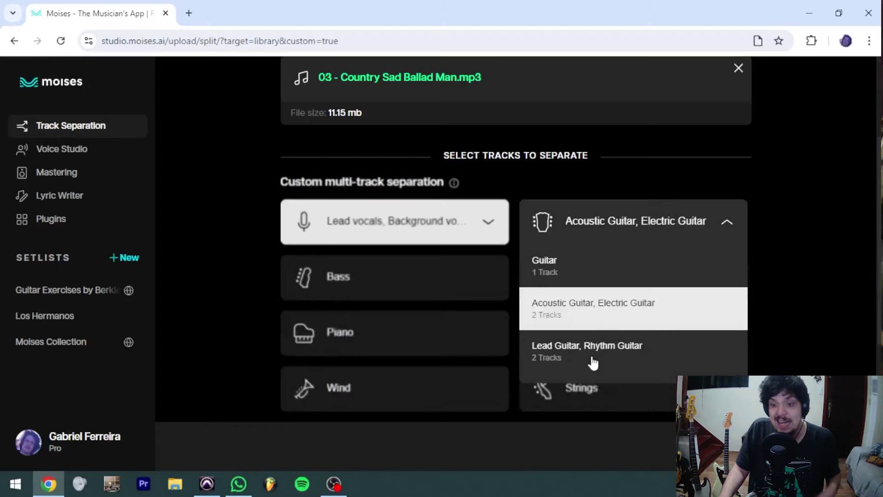
pyautogui.click(797, 243)
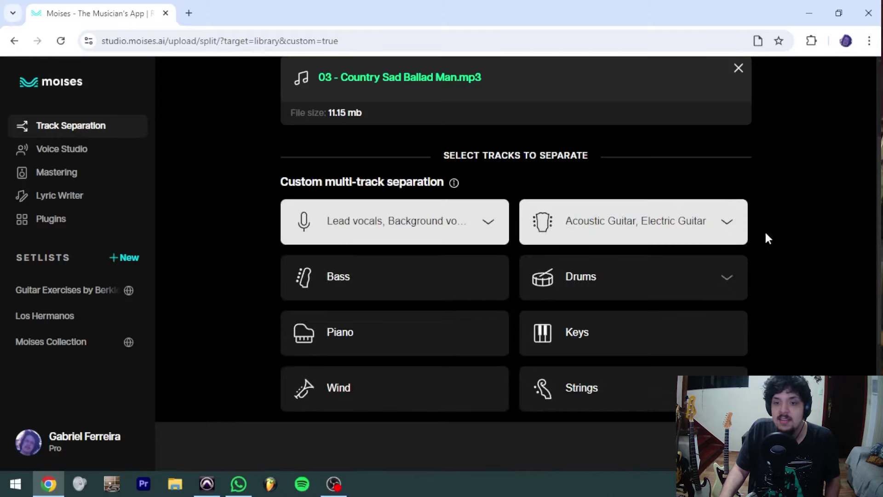
pyautogui.scroll(-1, 765, 232)
pyautogui.click(572, 216)
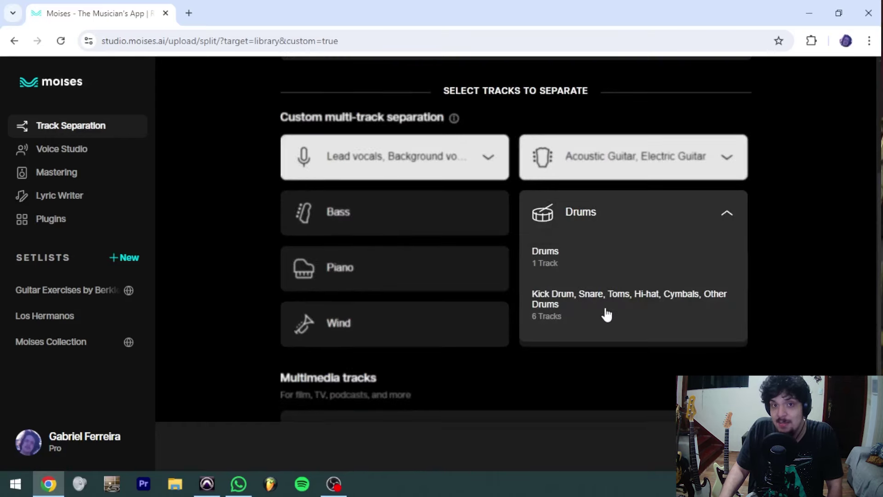
pyautogui.click(606, 315)
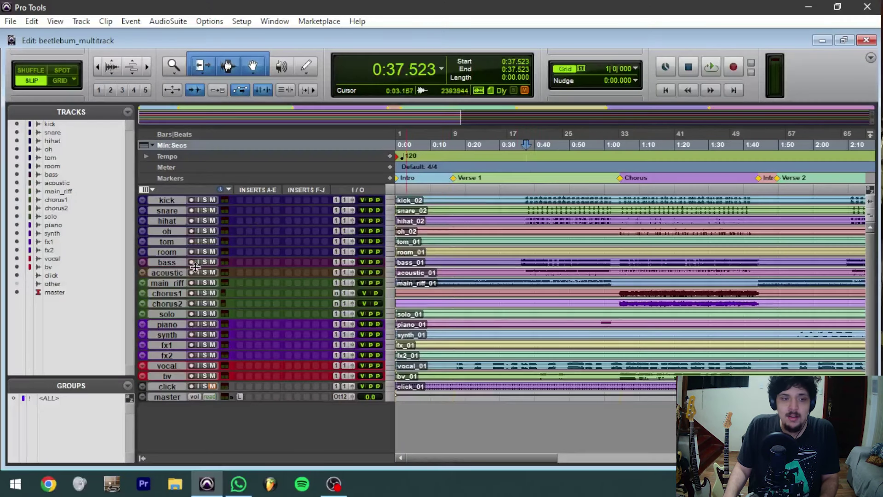
# - Solo the drum tracks kick through room and play them from around 0:40
pyautogui.click(167, 200)
pyautogui.keyDown('shift'); pyautogui.click(172, 251); pyautogui.keyUp('shift')
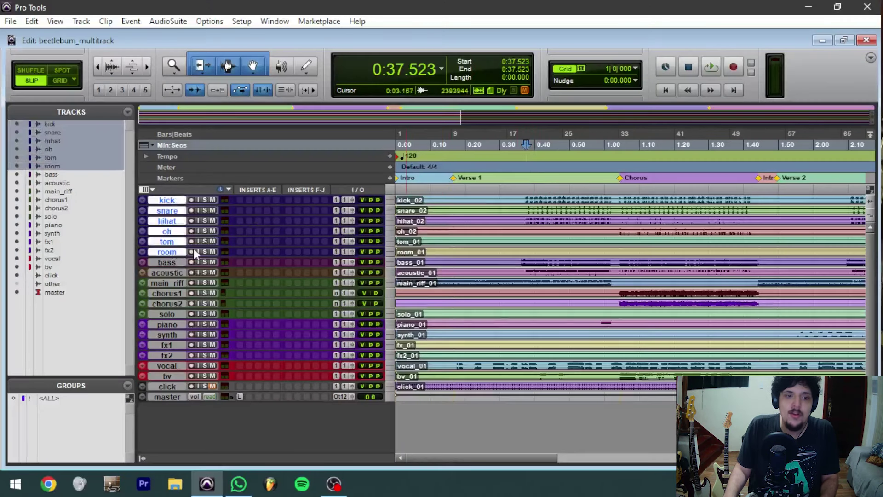
pyautogui.keyDown('alt'); pyautogui.keyDown('shift'); pyautogui.click(205, 252); pyautogui.keyUp('shift'); pyautogui.keyUp('alt')
pyautogui.click(548, 168)
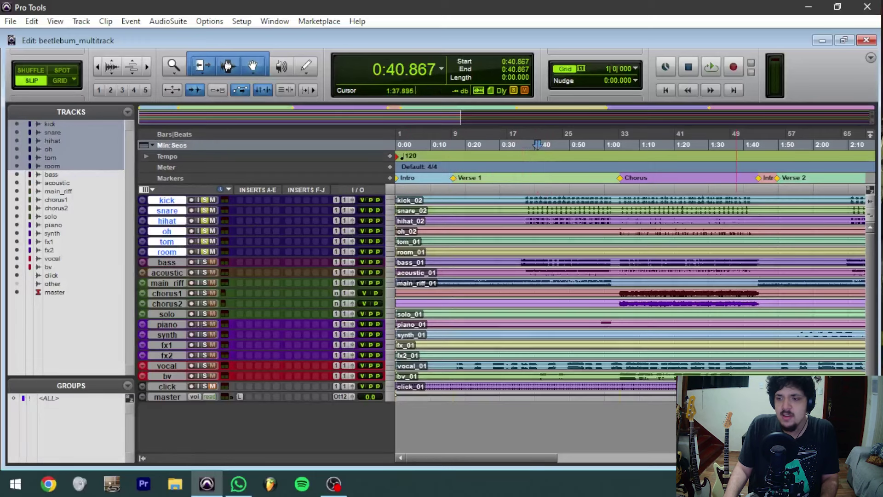
pyautogui.hotkey('ctrl', ']')
pyautogui.hotkey('ctrl', ']')
pyautogui.press('space')
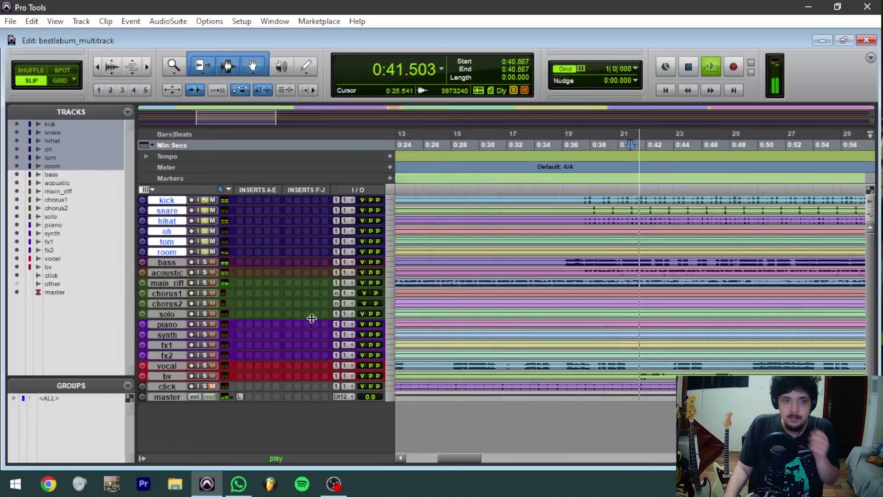
pyautogui.click(582, 145)
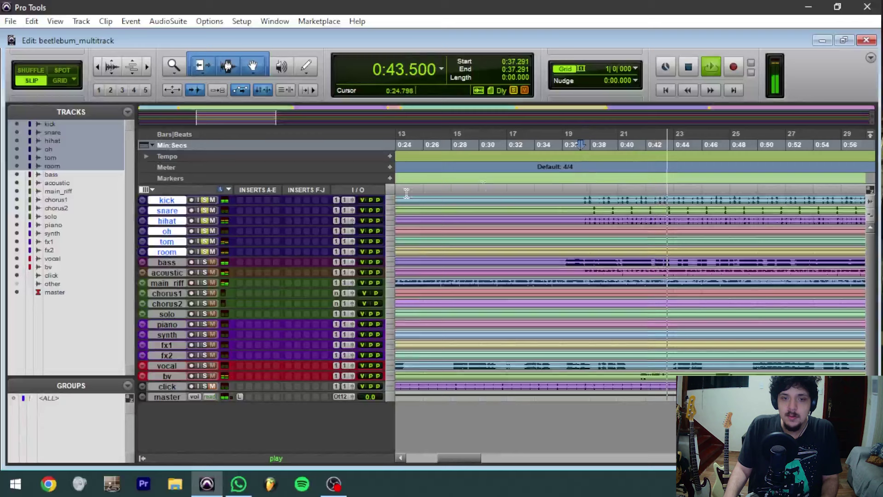
# - Unsolo the drum group, then toggle solo on the kick and oh tracks to compare
pyautogui.click(204, 200)
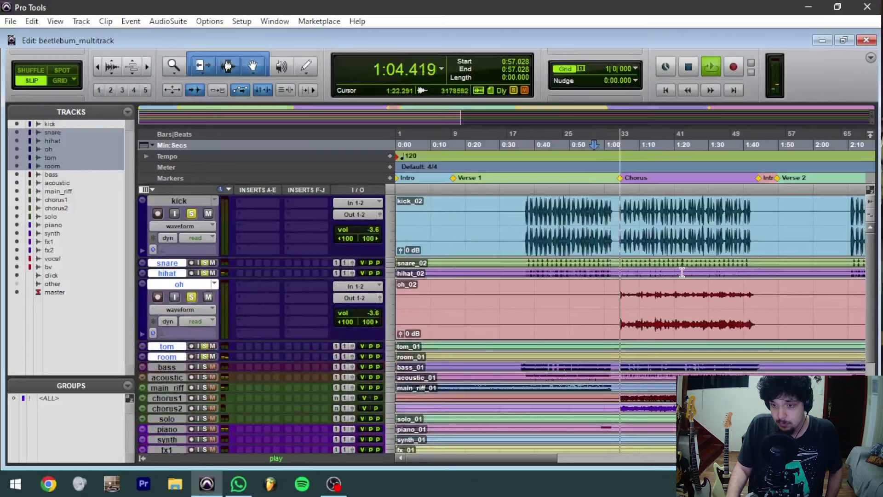
pyautogui.click(191, 214)
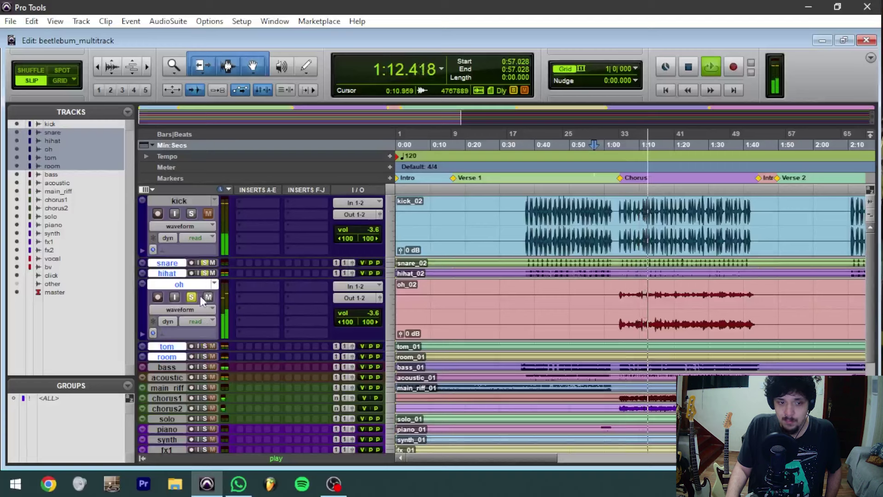
pyautogui.click(192, 214)
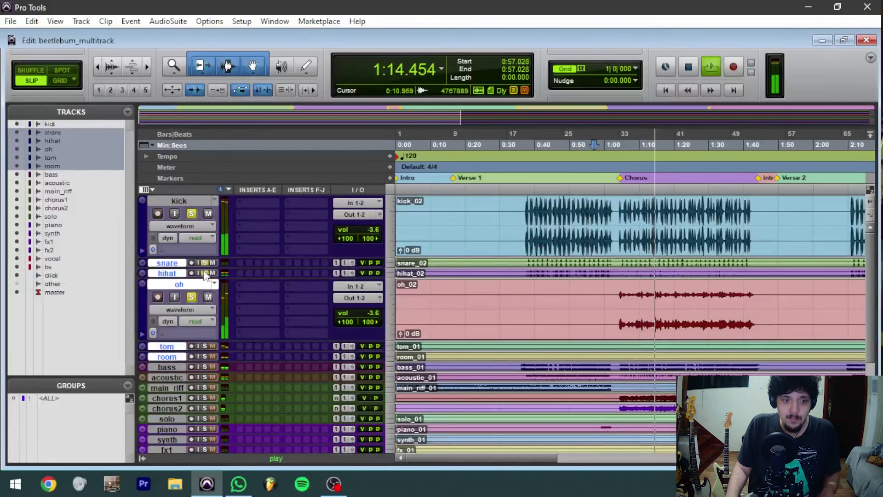
pyautogui.click(192, 215)
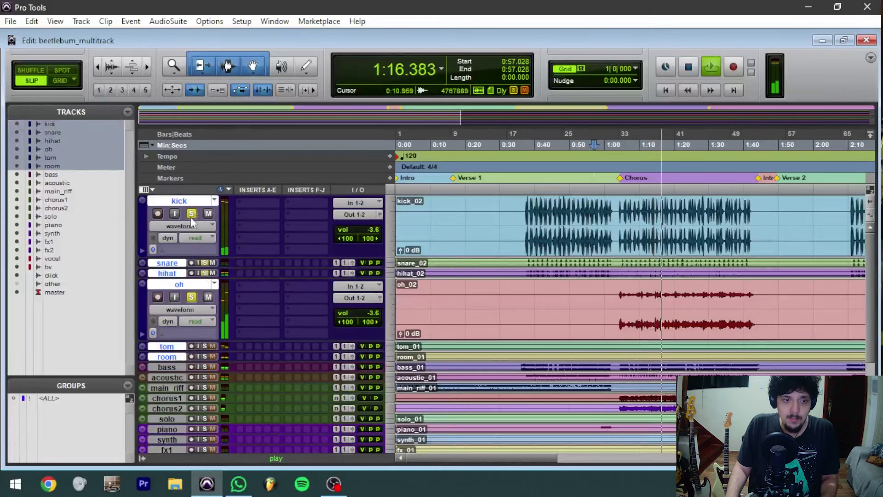
pyautogui.click(192, 214)
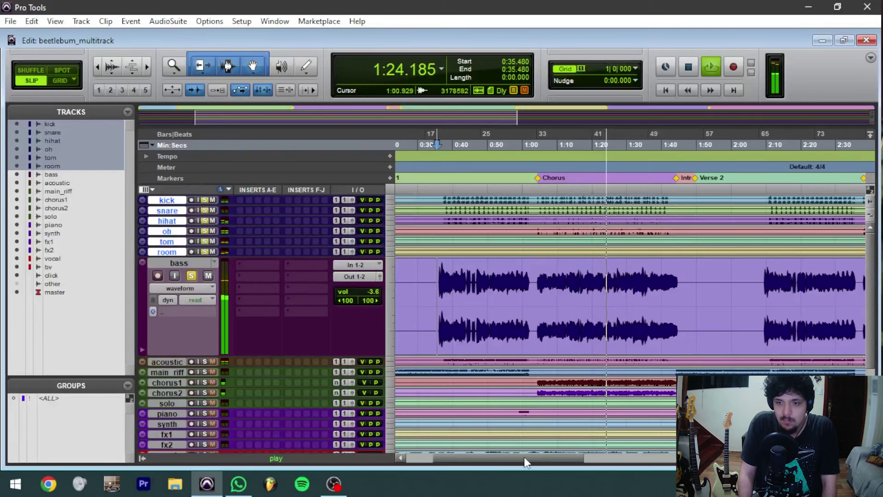
pyautogui.press('space')
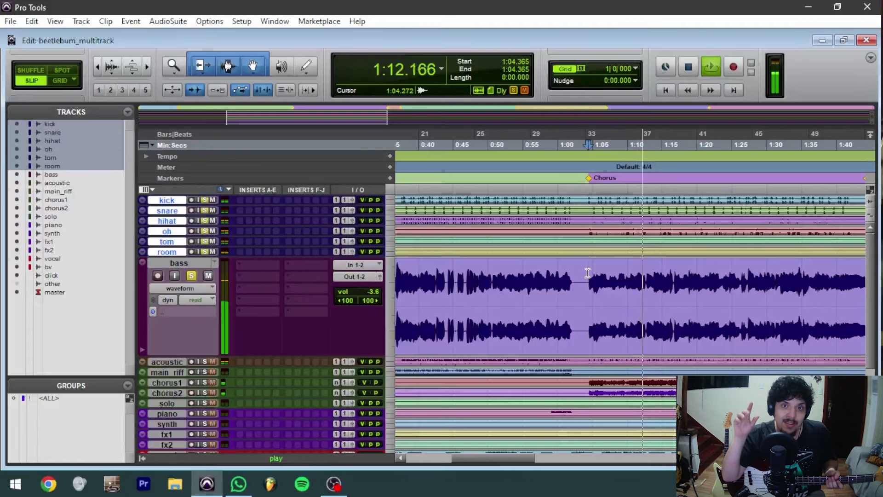
# - Audition the soloed bass from 1:11 and 1:12.260, then move the start to 0:00.905 in main_riff
pyautogui.press('space')
pyautogui.click(635, 278)
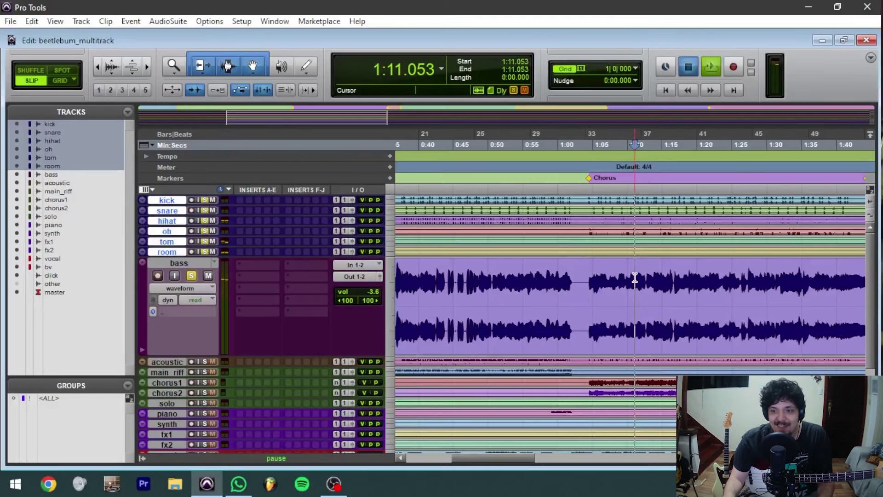
pyautogui.press('space')
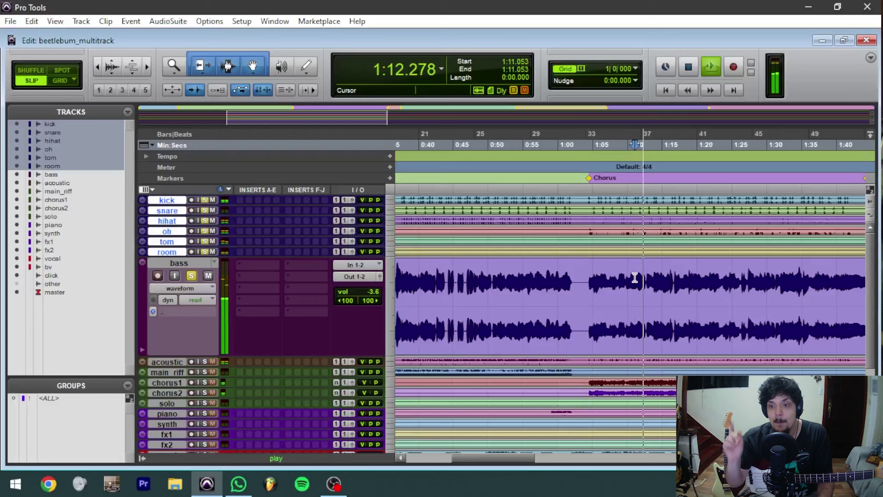
pyautogui.press('space')
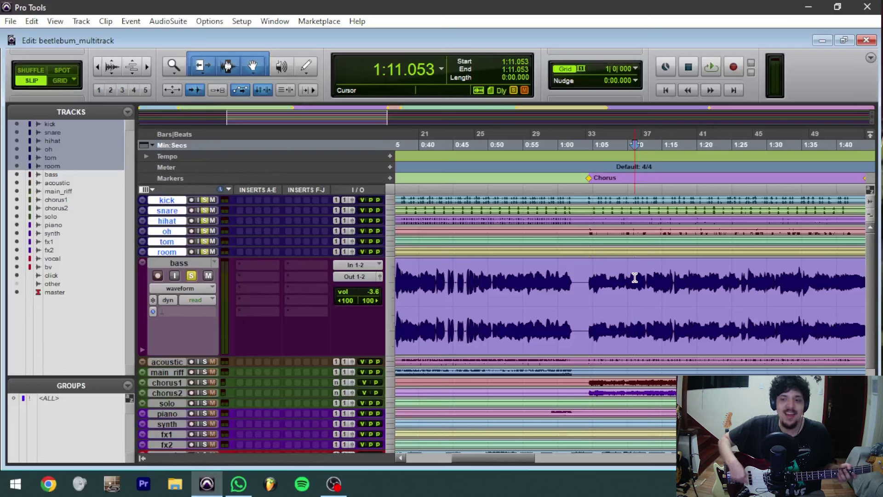
pyautogui.click(645, 278)
pyautogui.press('space')
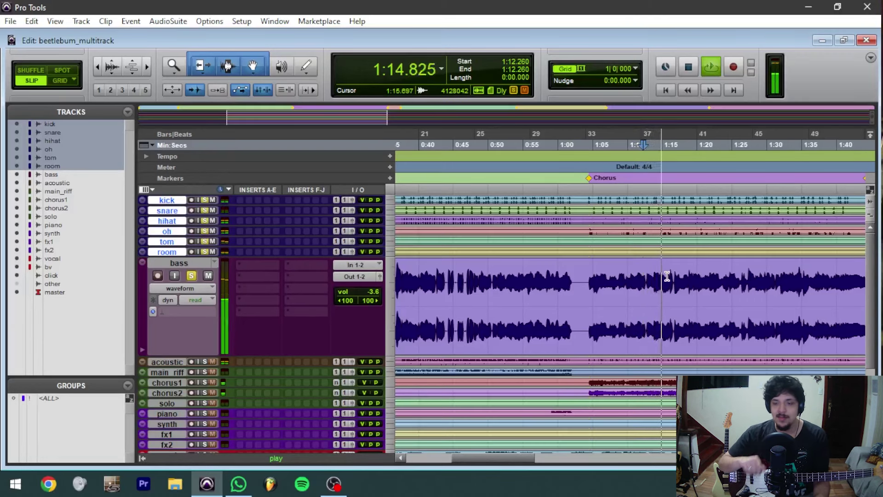
pyautogui.press('space')
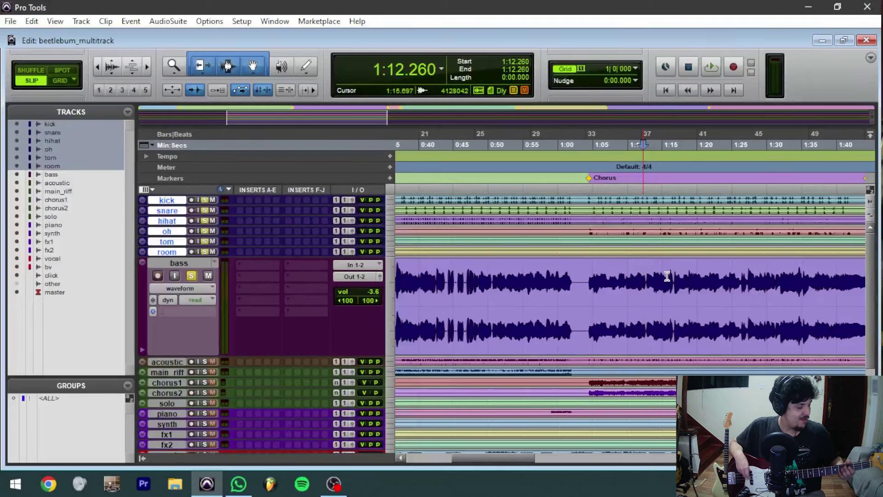
pyautogui.click(420, 283)
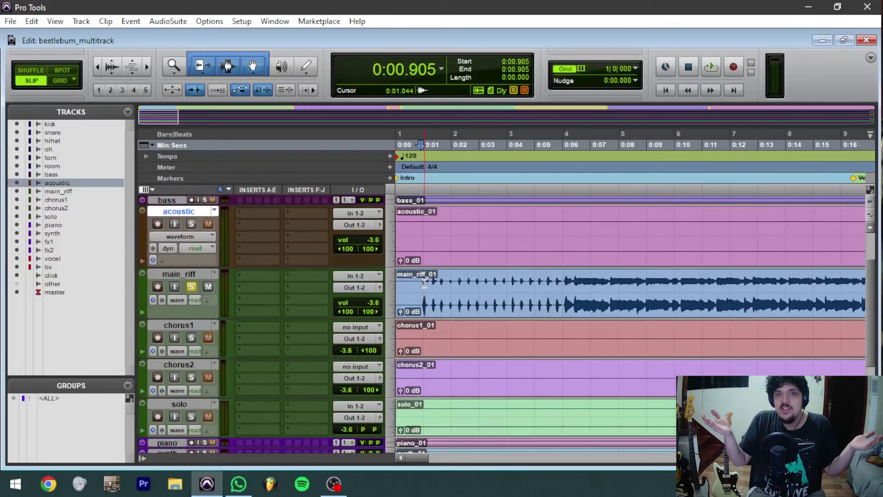
# - Reset main_riff's right pan to 100 in the Mix window, then go back to the Edit window
pyautogui.hotkey('ctrl', '=')
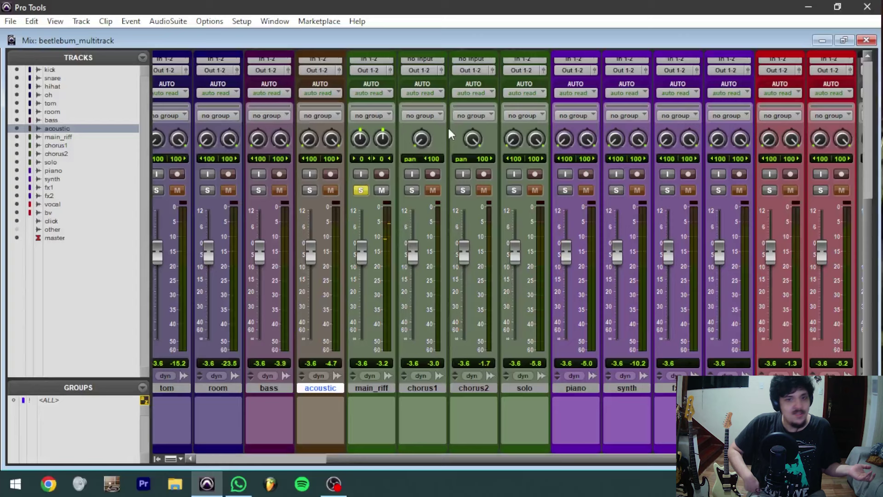
pyautogui.keyDown('alt'); pyautogui.click(374, 143); pyautogui.keyUp('alt')
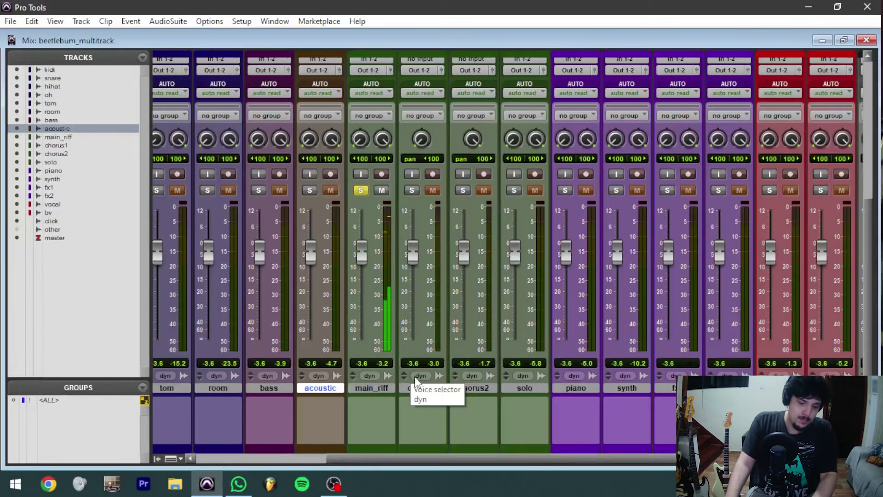
pyautogui.hotkey('ctrl', '=')
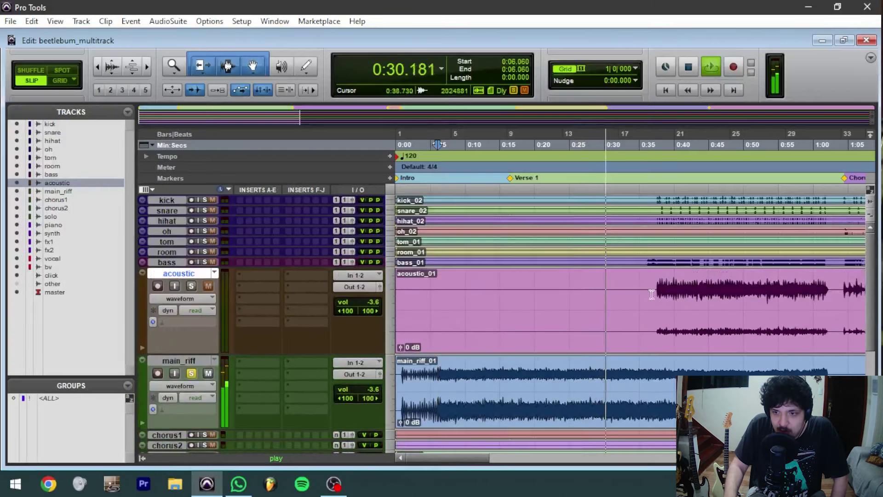
# - Solo the acoustic track to hear it
pyautogui.click(192, 286)
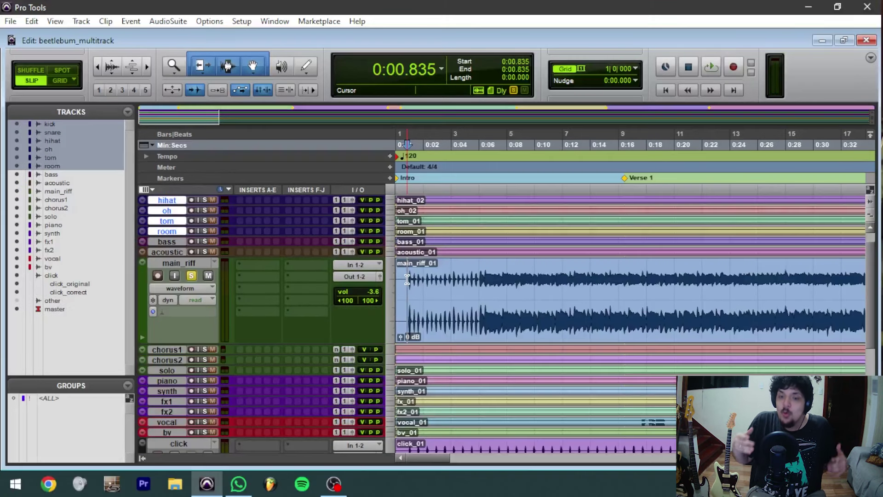
# - Play main_riff from 0:04.504 and stop
pyautogui.click(458, 278)
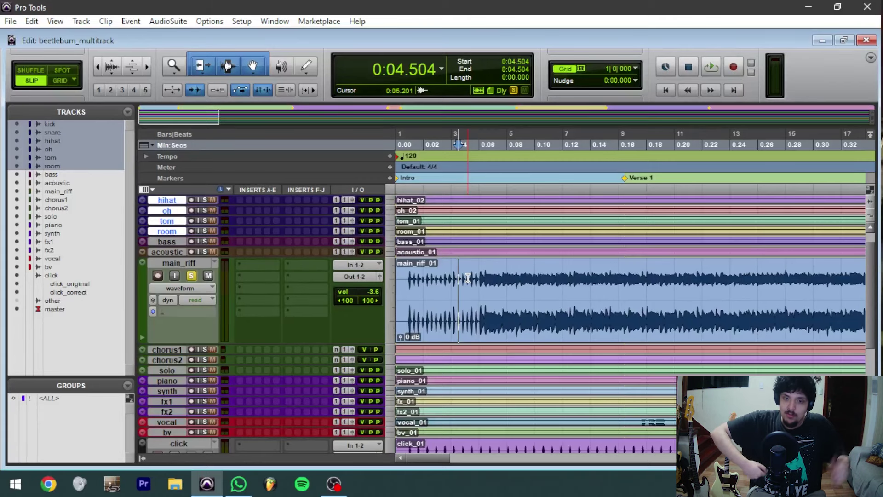
pyautogui.press('space')
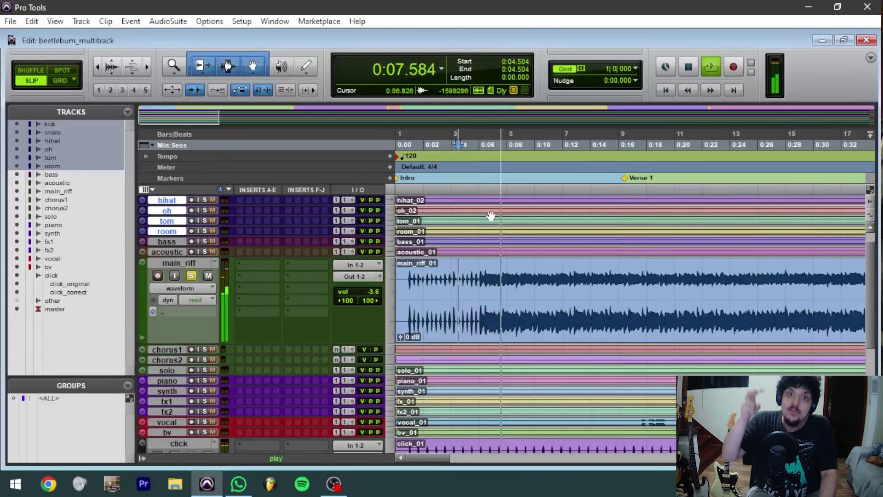
pyautogui.press('space')
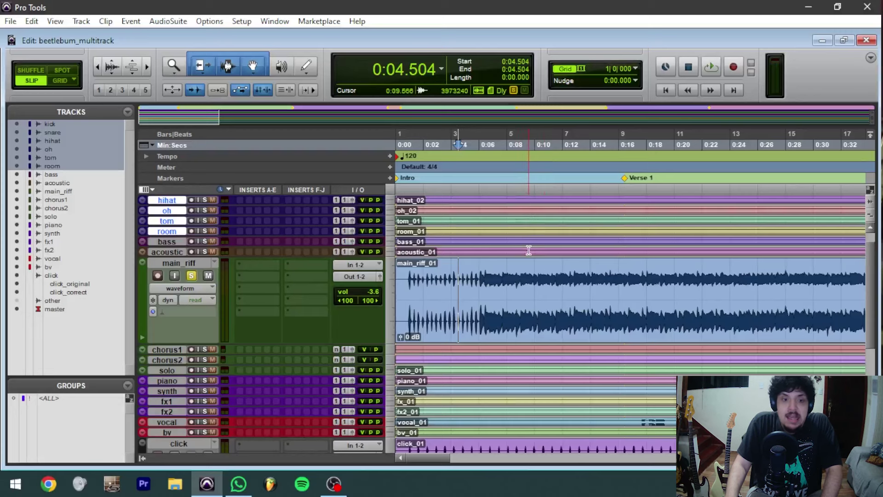
# - Show the click track as a waveform and resume playback
pyautogui.scroll(-8, 528, 259)
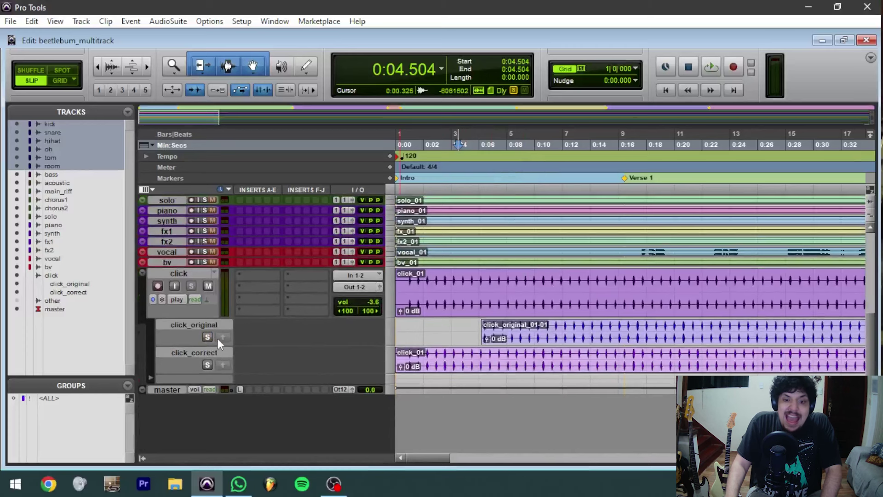
pyautogui.click(176, 300)
pyautogui.click(194, 352)
pyautogui.scroll(8, 400, 313)
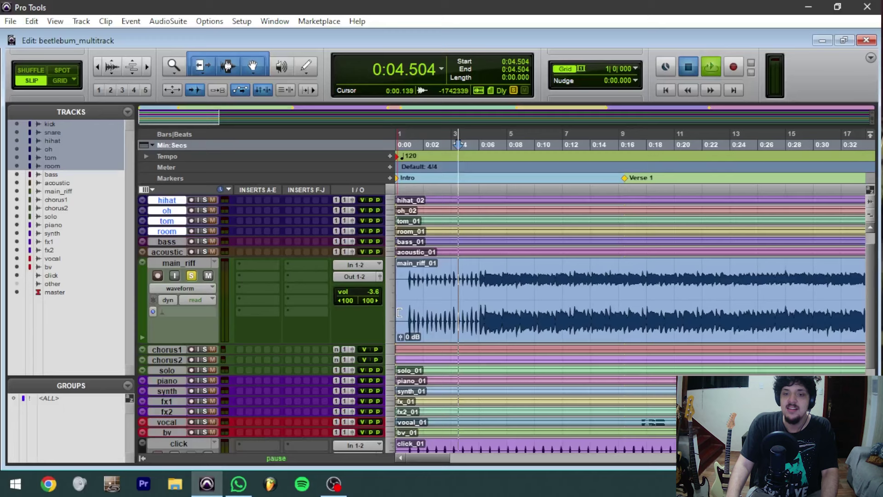
pyautogui.press('space')
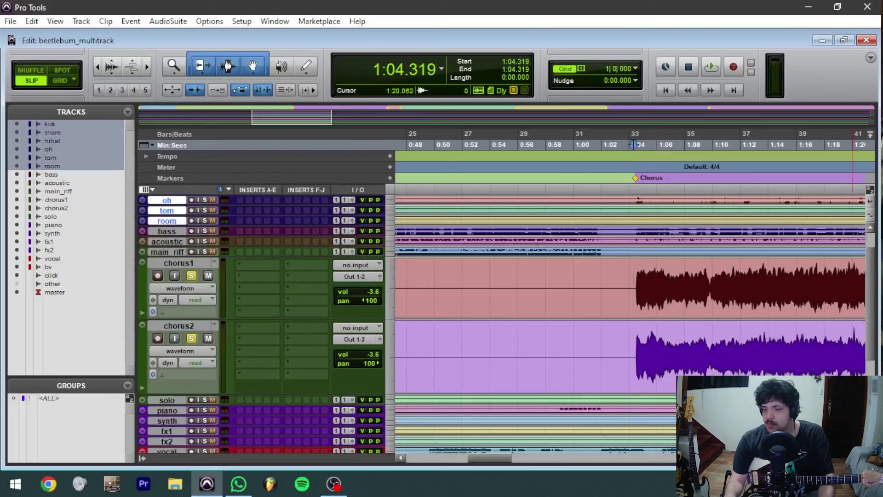
# - Play from the Chorus, unsolo the vocal, and solo chorus1 and chorus2 together
pyautogui.press('space')
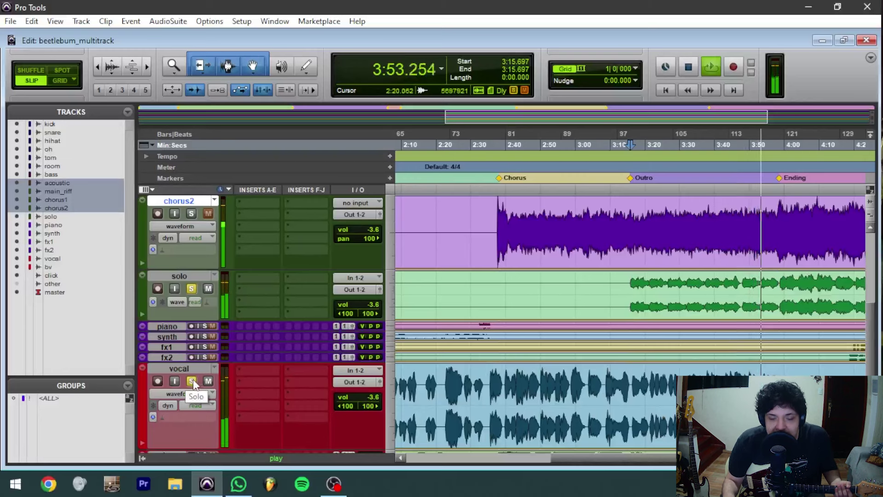
pyautogui.click(192, 381)
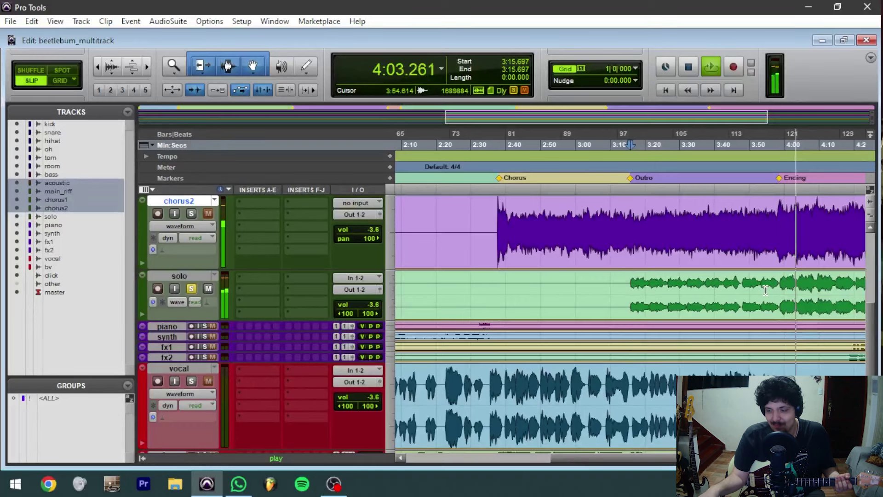
pyautogui.scroll(2, 658, 255)
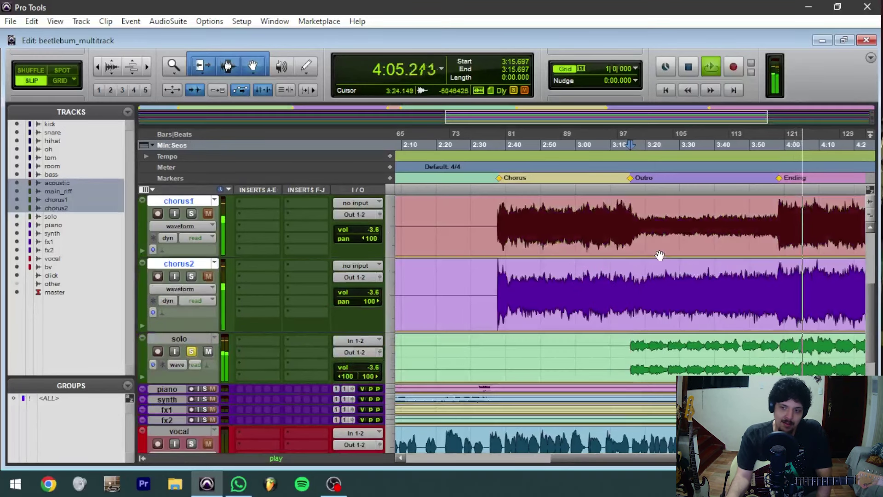
pyautogui.click(169, 198)
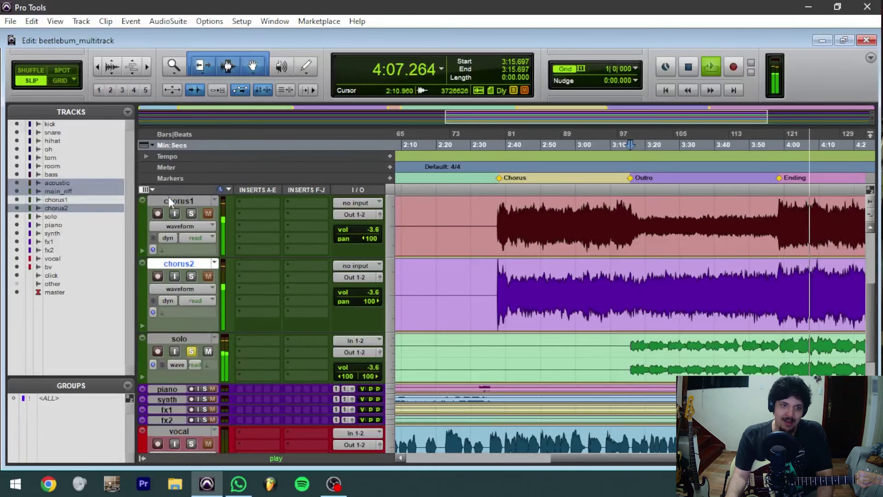
pyautogui.keyDown('shift'); pyautogui.click(177, 265); pyautogui.keyUp('shift')
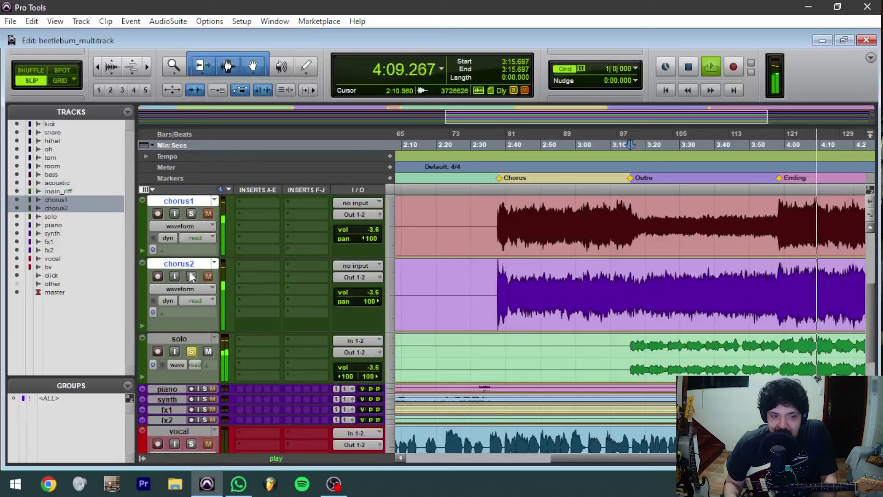
pyautogui.keyDown('alt'); pyautogui.keyDown('shift'); pyautogui.click(192, 276); pyautogui.keyUp('shift'); pyautogui.keyUp('alt')
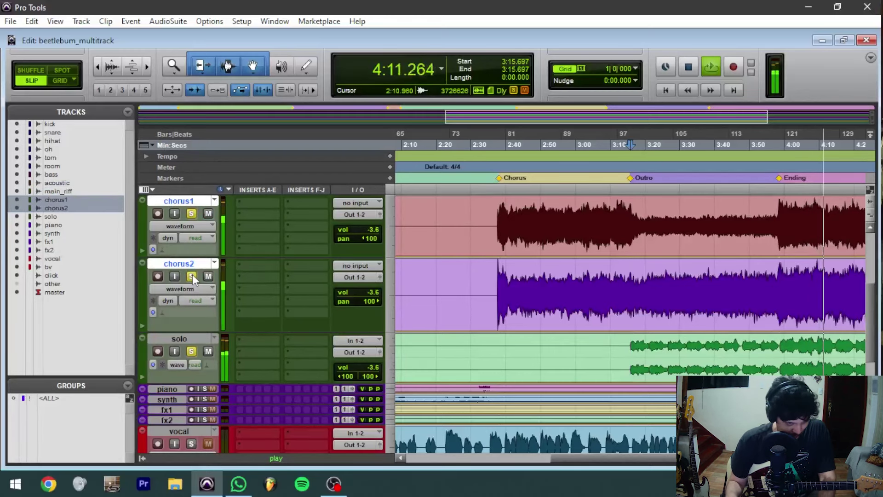
pyautogui.scroll(1, 192, 274)
# - Add solos on the acoustic and bass tracks
pyautogui.scroll(1, 193, 274)
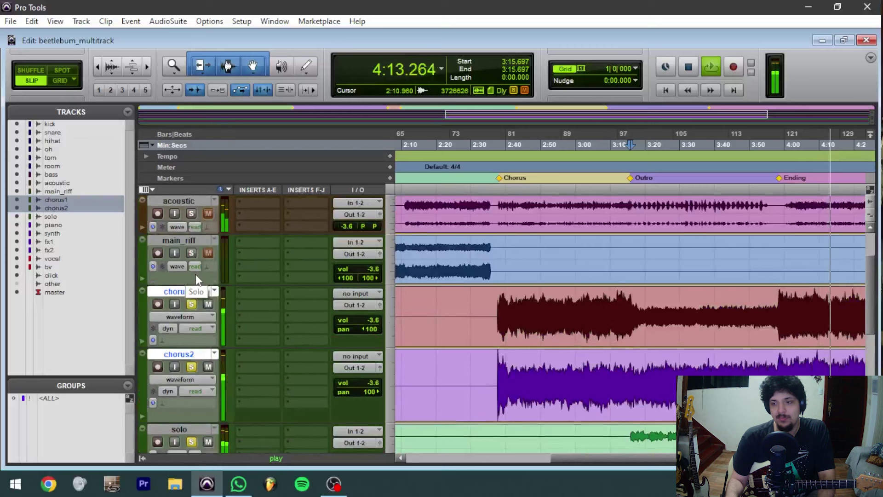
pyautogui.scroll(1, 195, 274)
pyautogui.click(191, 225)
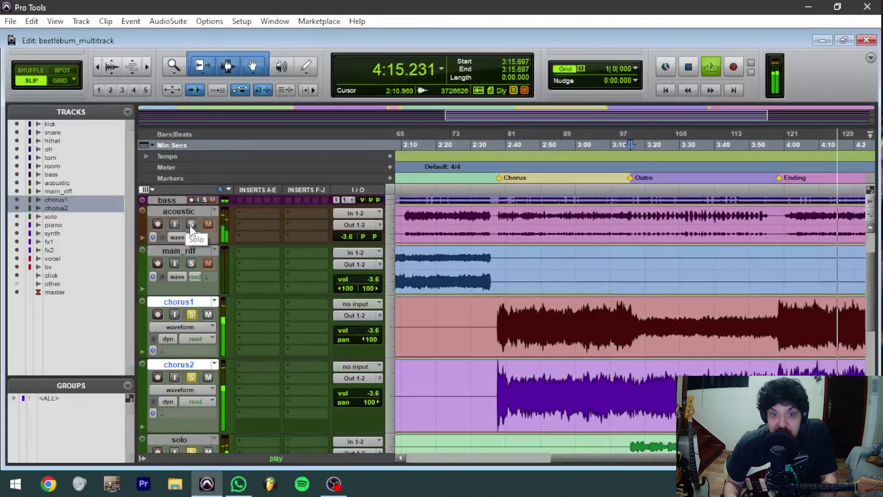
pyautogui.scroll(4, 191, 226)
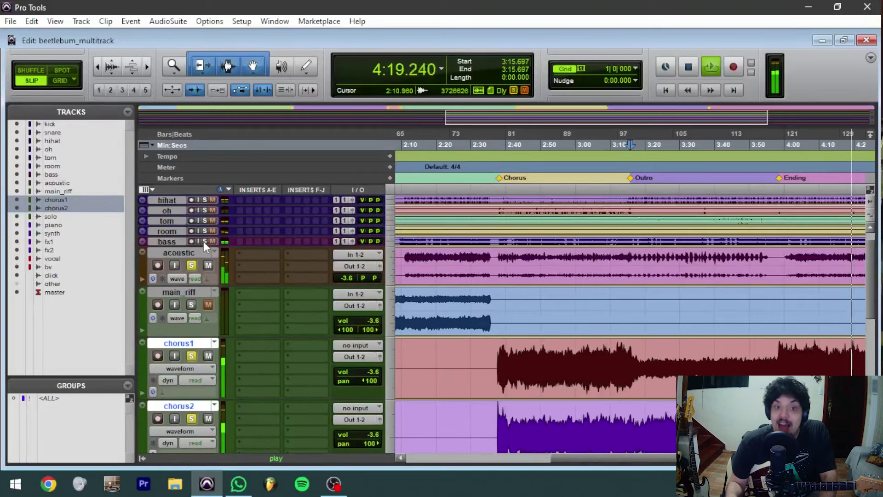
pyautogui.click(205, 241)
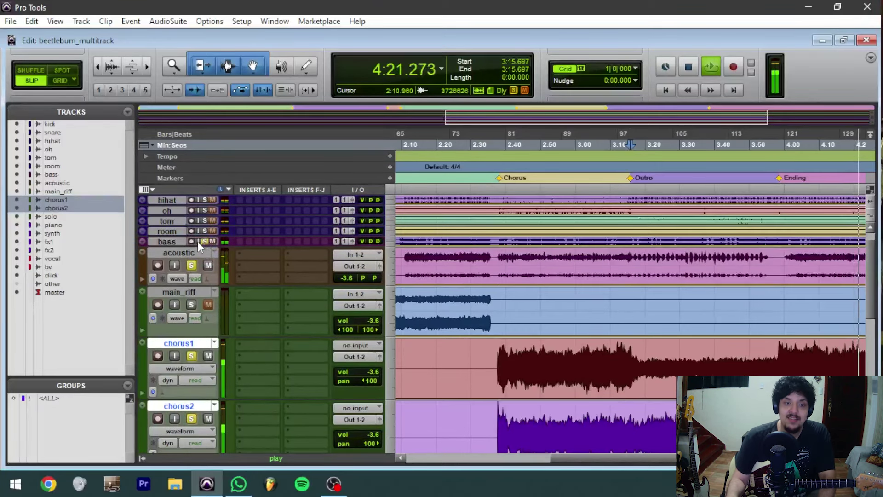
# - Solo all drum tracks from kick to room together, then stop playback
pyautogui.scroll(2, 189, 244)
pyautogui.click(175, 251)
pyautogui.keyDown('shift'); pyautogui.click(175, 198); pyautogui.keyUp('shift')
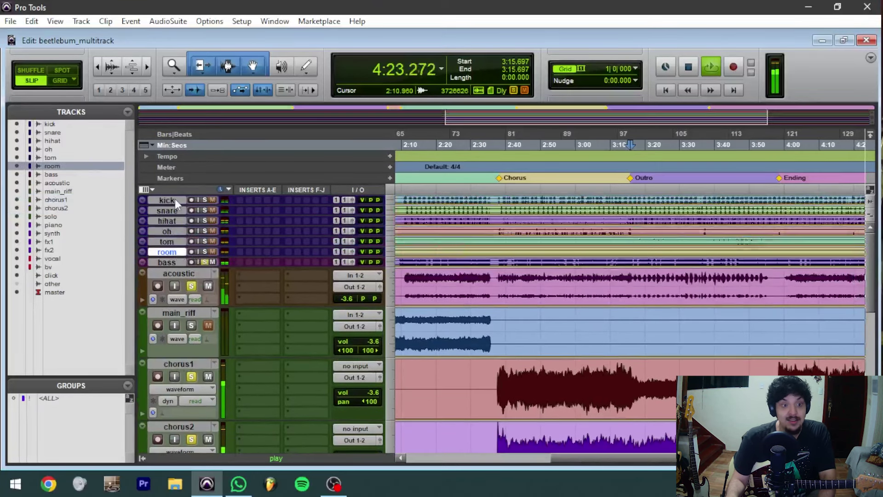
pyautogui.click(206, 200)
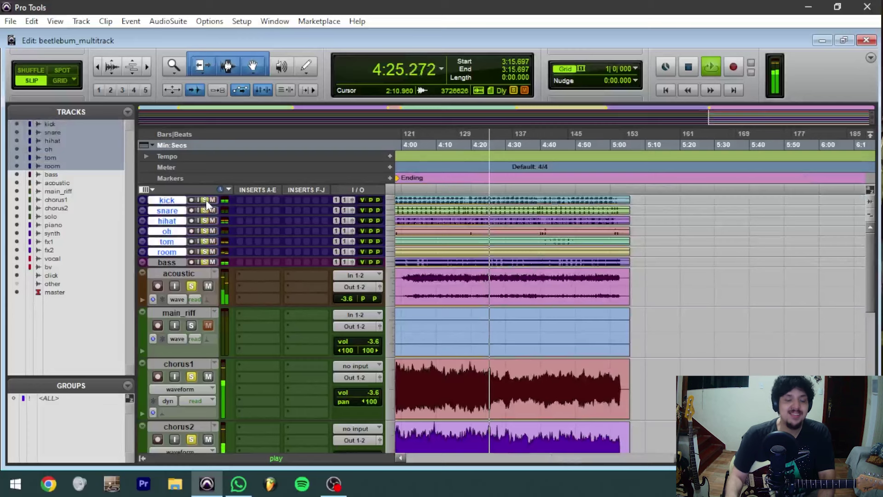
pyautogui.press('space')
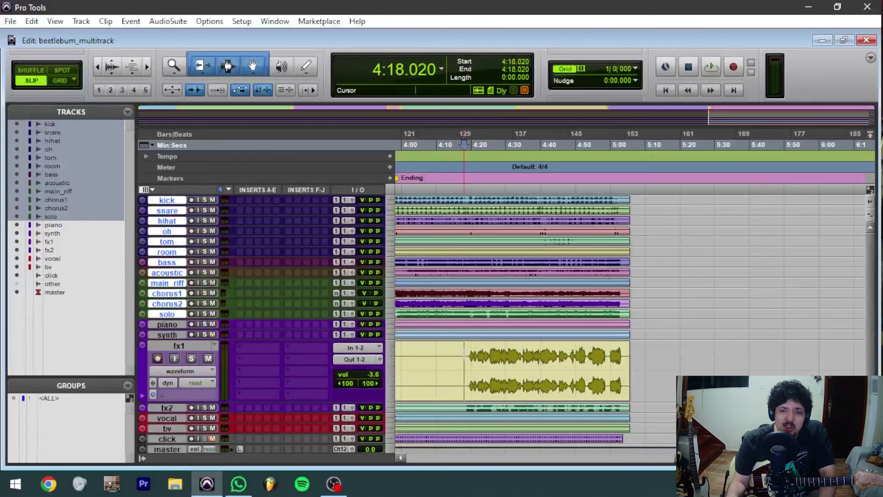
# - Select and play the 4:32.091–4:39.382 passage on the fx2 track
pyautogui.click(468, 353)
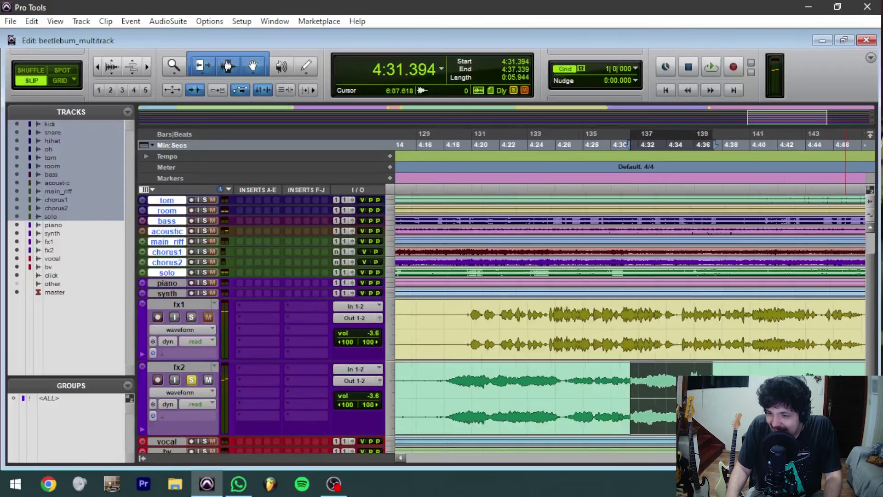
pyautogui.moveTo(640, 372); pyautogui.dragTo(741, 372)
pyautogui.press('space')
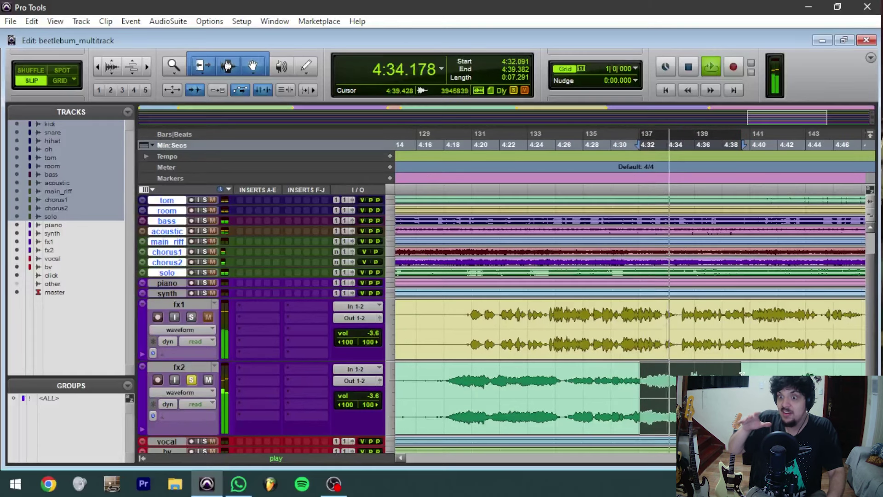
pyautogui.press('space')
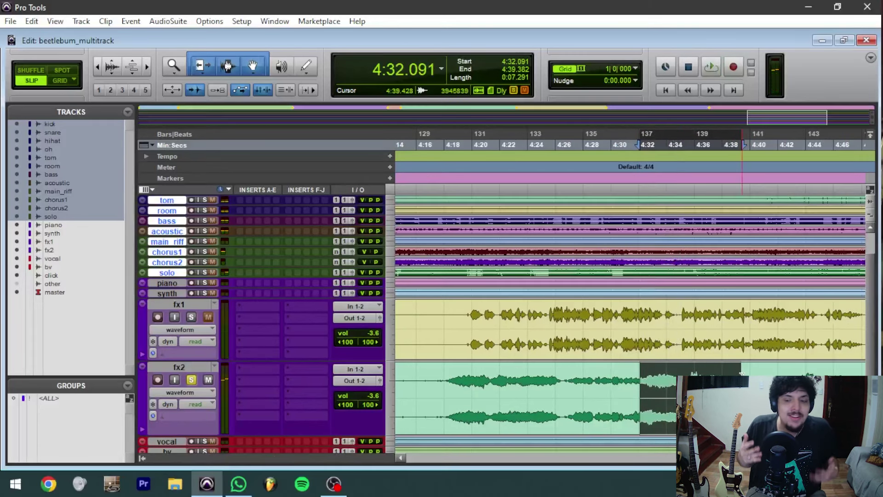
# - Play fx2 from 4:31, briefly soloing fx1 alongside it
pyautogui.click(640, 382)
pyautogui.press('space')
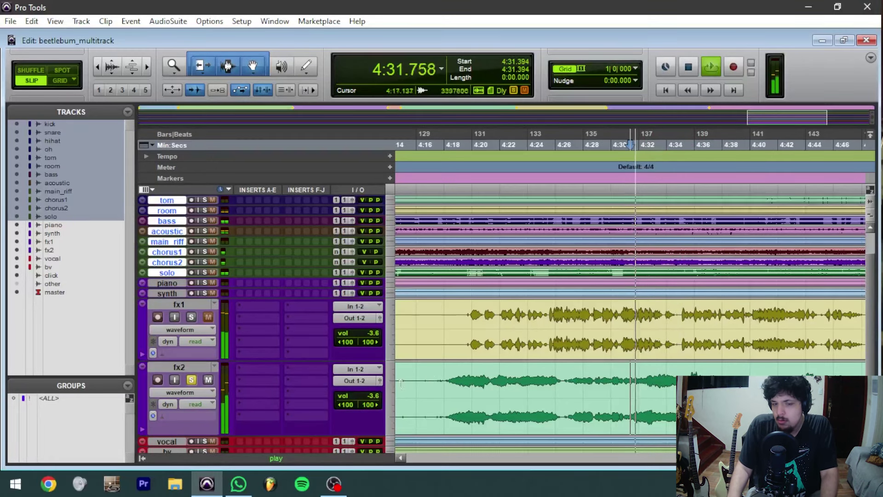
pyautogui.click(191, 317)
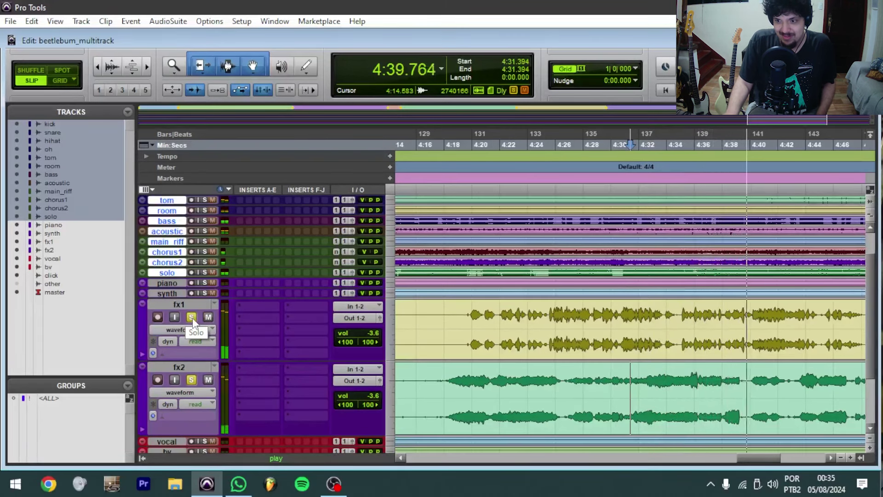
pyautogui.click(191, 318)
# - Unsolo the fx1 track and briefly play the piano passage from 0:58
pyautogui.click(192, 318)
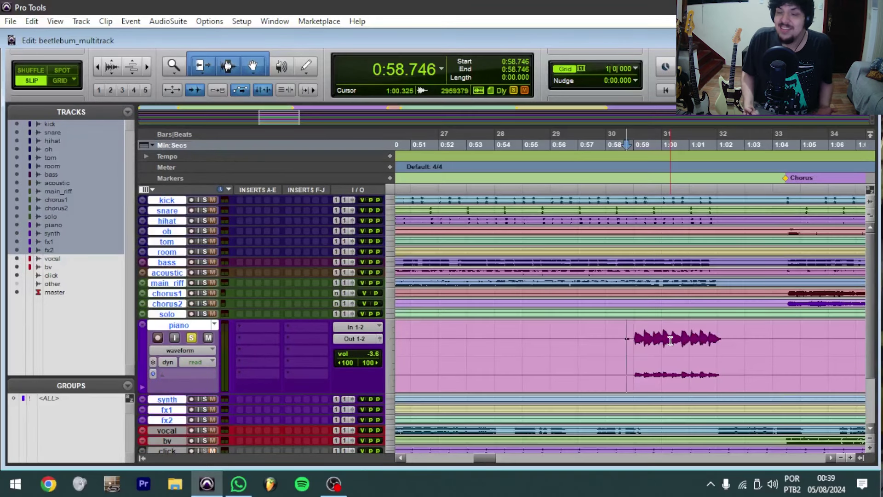
pyautogui.press('space')
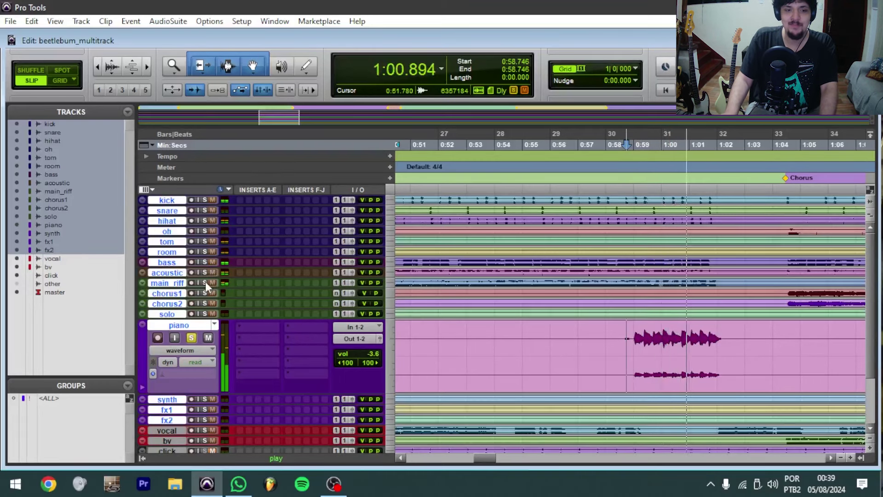
pyautogui.press('space')
# - Enlarge the piano track and audition its clip from 0:58.8 to 1:02.4 alone
pyautogui.moveTo(600, 354); pyautogui.dragTo(727, 335)
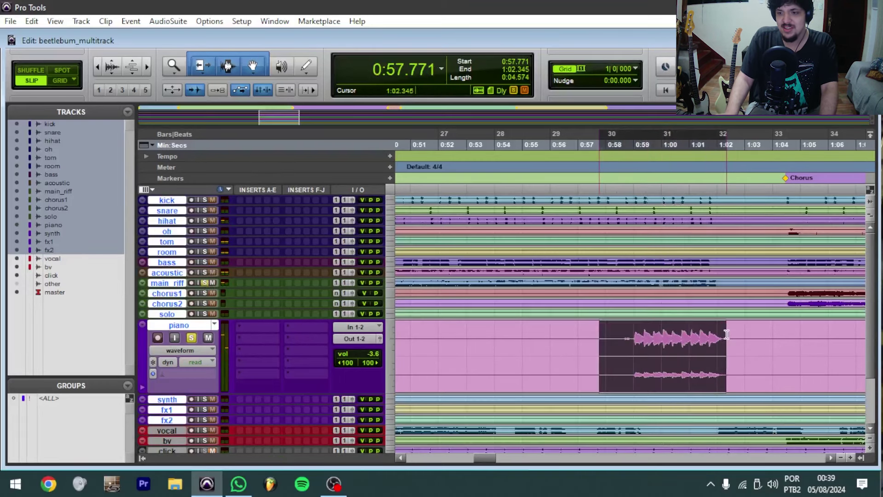
pyautogui.press('Right')
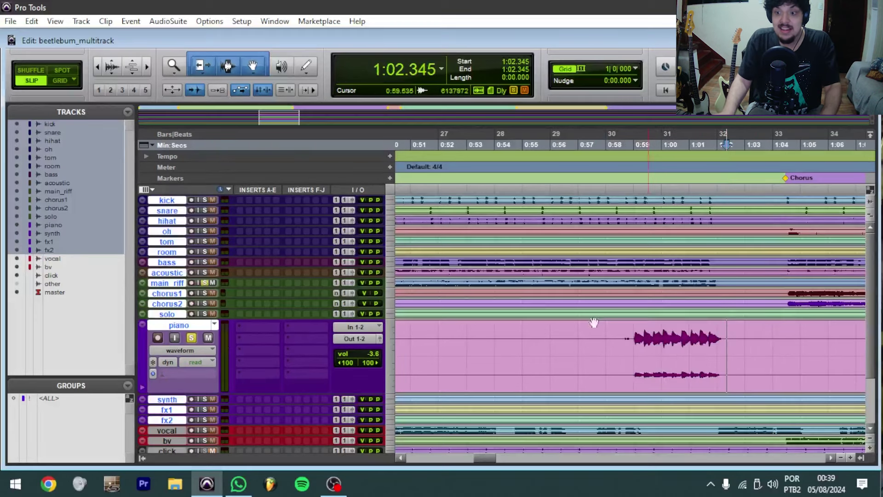
pyautogui.press('super+Down')
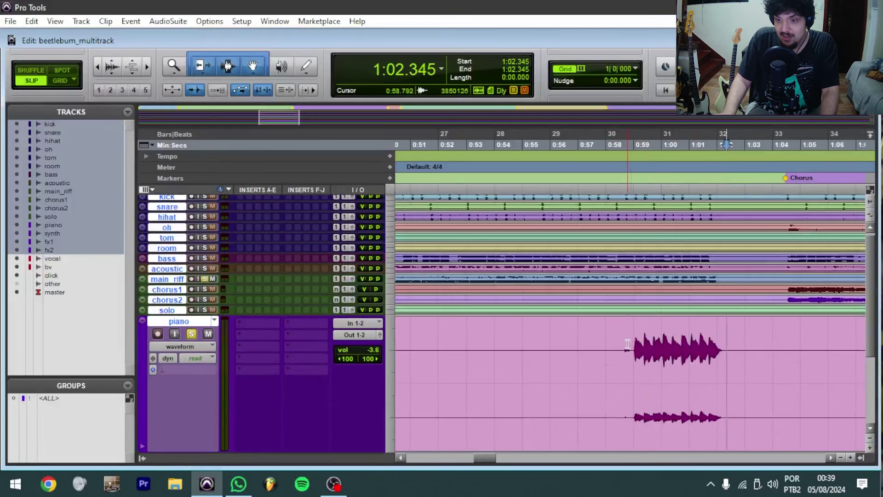
pyautogui.moveTo(627, 344); pyautogui.dragTo(729, 343)
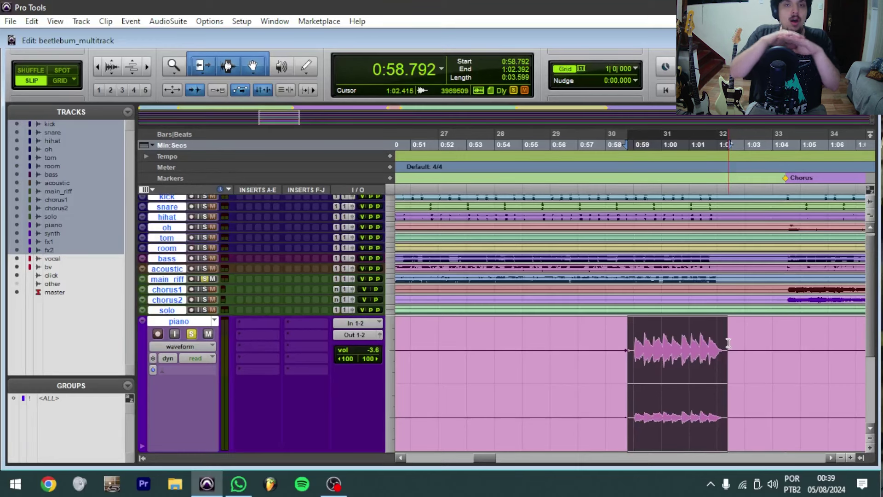
pyautogui.press('space')
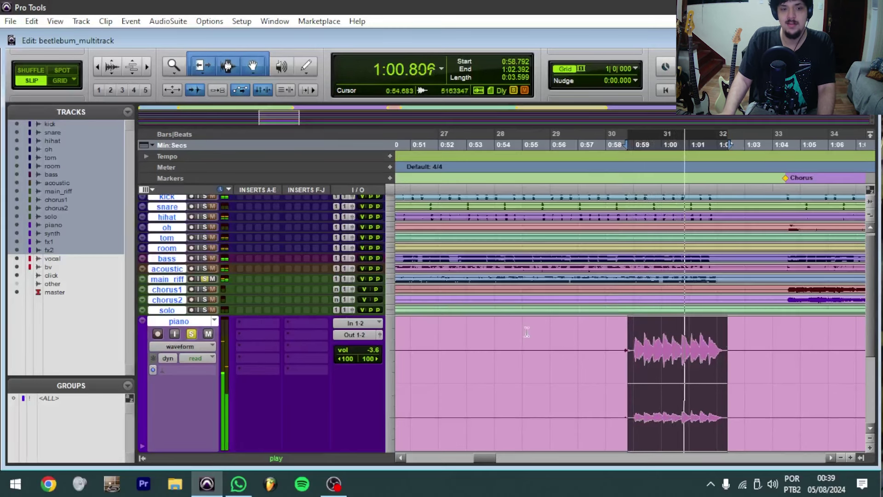
pyautogui.press('space')
pyautogui.click(601, 353)
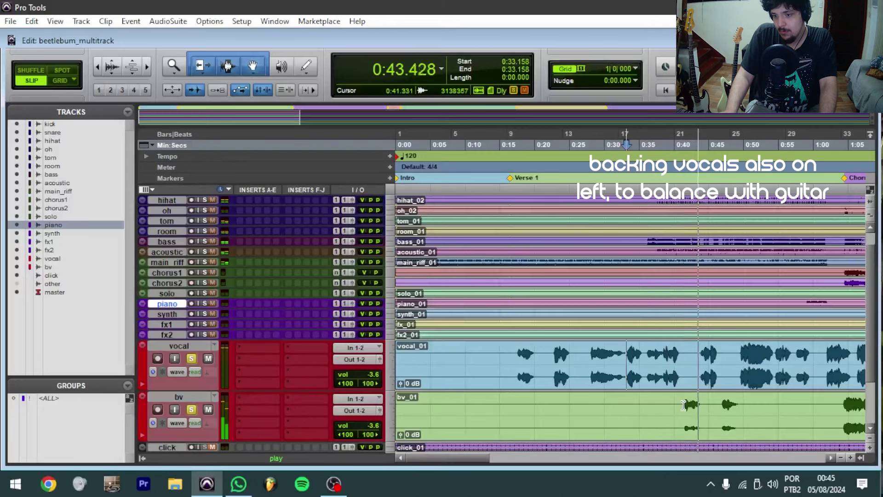
# - Zoom in on the timeline, enlarge the piano track and select its whole clip
pyautogui.click(685, 406)
pyautogui.moveTo(467, 458); pyautogui.dragTo(524, 455)
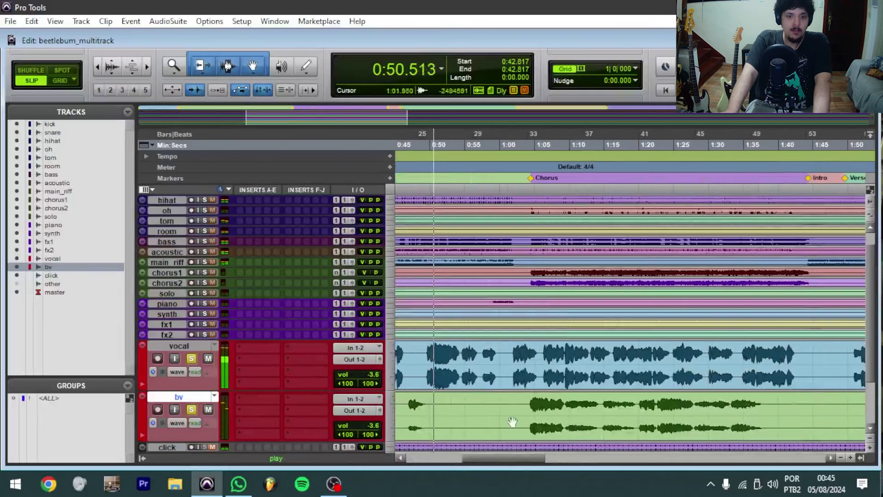
pyautogui.scroll(-2, 576, 268)
pyautogui.hotkey('ctrl', ']')
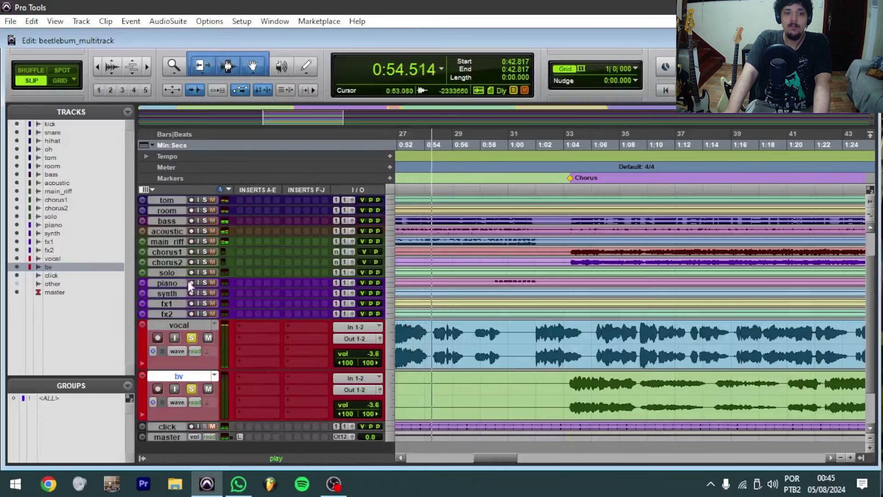
pyautogui.hotkey('ctrl', 'Down')
pyautogui.doubleClick(519, 313)
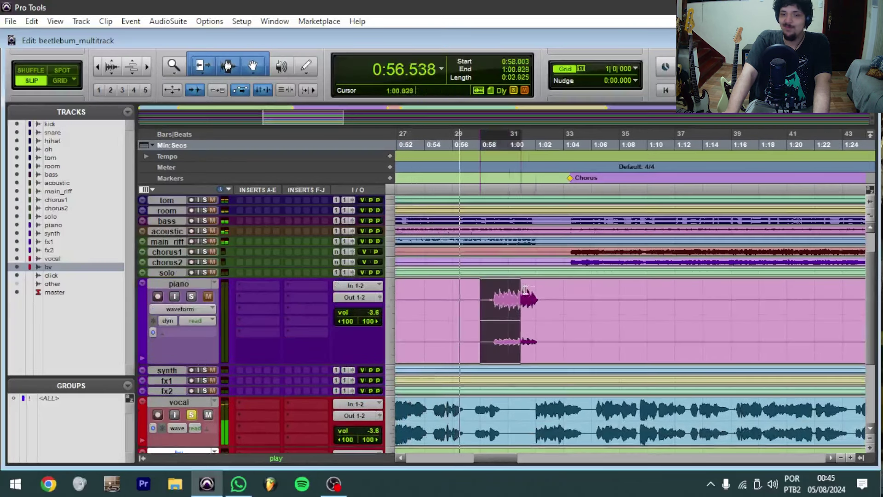
# - Toggle the piano solo and play from 1:01.114 into the chorus
pyautogui.click(190, 297)
pyautogui.click(190, 297)
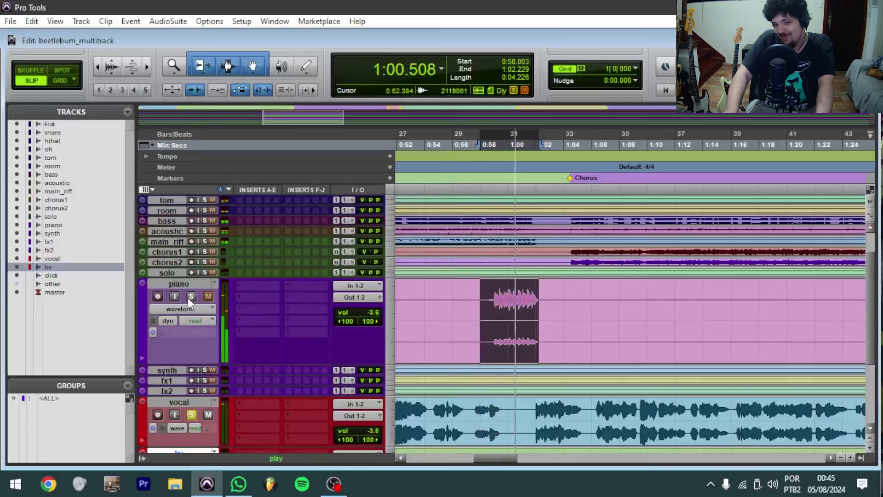
pyautogui.click(524, 303)
pyautogui.scroll(-1, 524, 304)
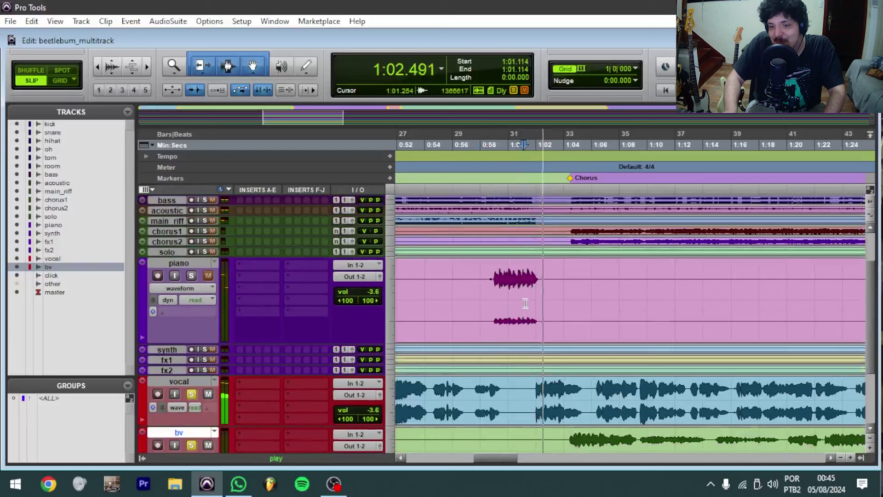
pyautogui.press('space')
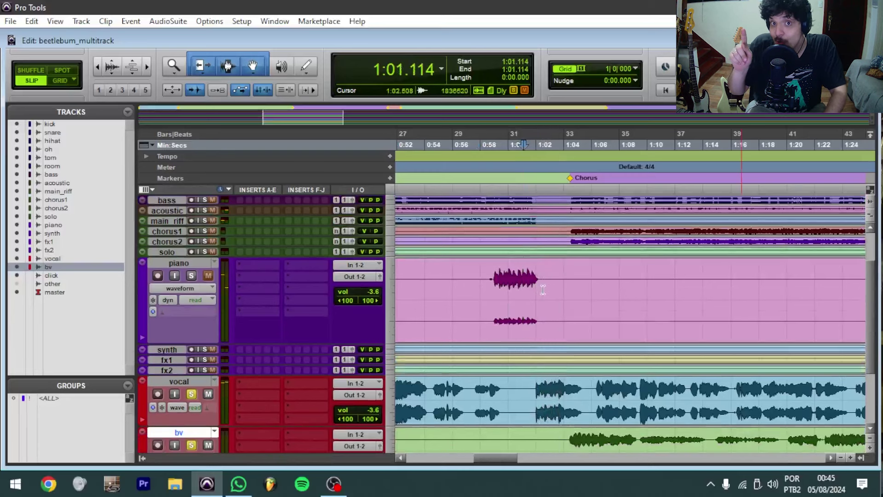
pyautogui.press('space')
pyautogui.scroll(-1, 574, 396)
pyautogui.scroll(-4, 574, 396)
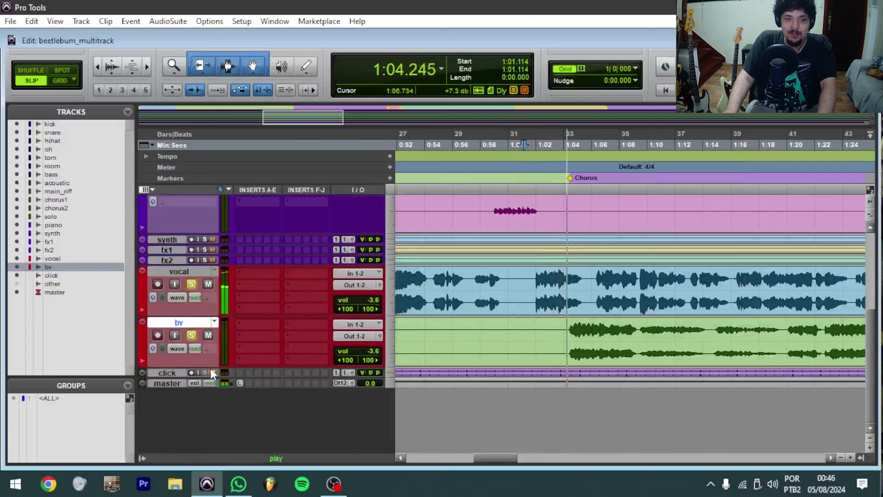
# - Make the bv track taller and play from 1:01.765
pyautogui.press('super+Up')
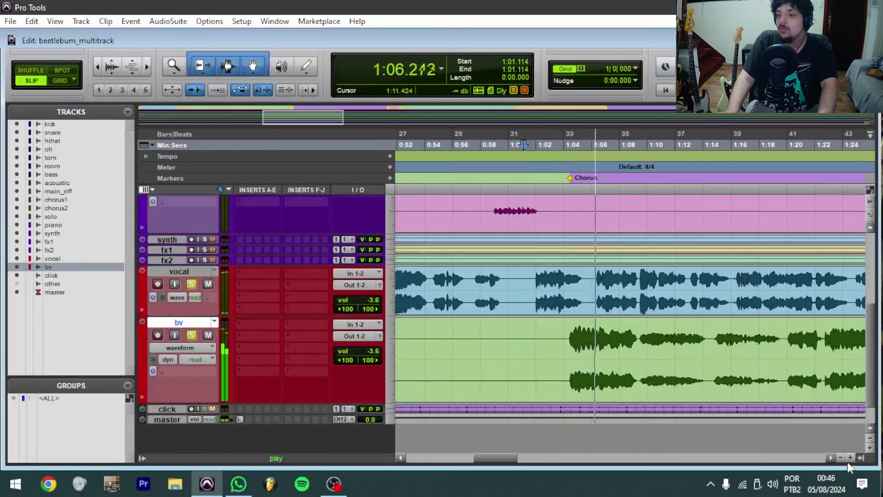
pyautogui.hscroll(-3, 852, 441)
pyautogui.scroll(-2, 823, 444)
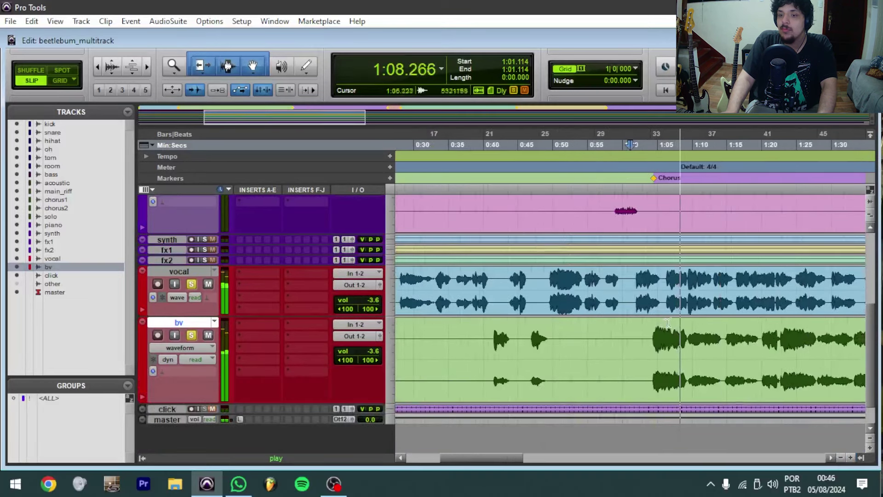
pyautogui.click(635, 274)
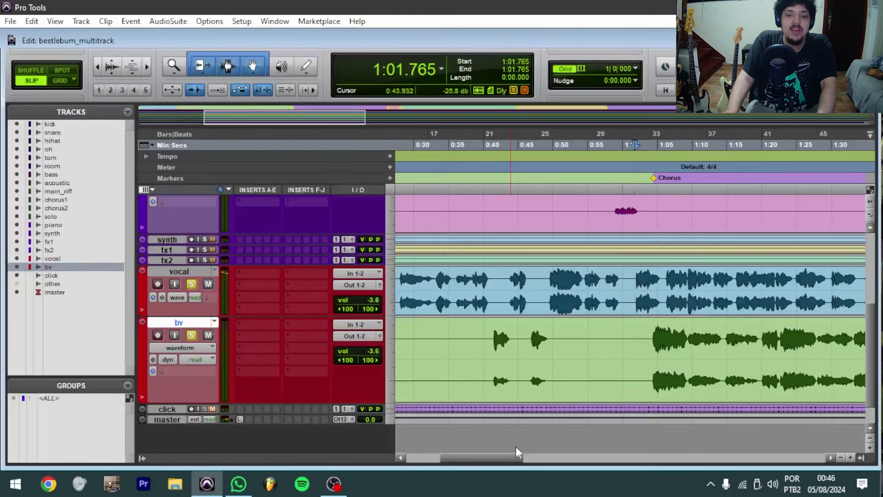
pyautogui.moveTo(509, 460); pyautogui.dragTo(538, 460)
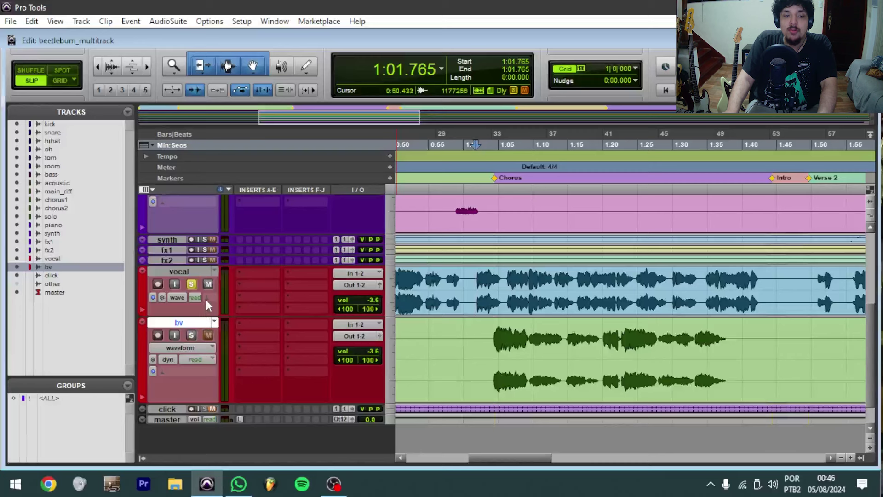
pyautogui.press('space')
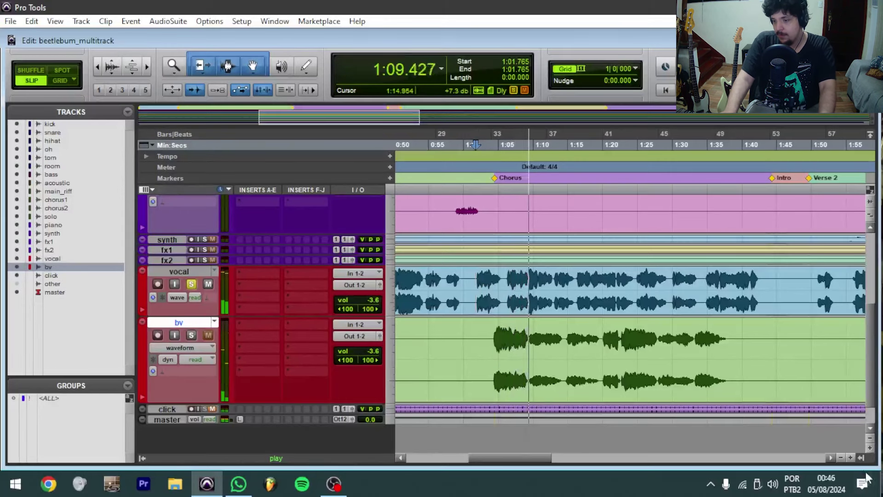
# - Zoom through later chorus bars near 1:30.8, then replay bv from the chorus at 1:03.9
pyautogui.click(852, 459)
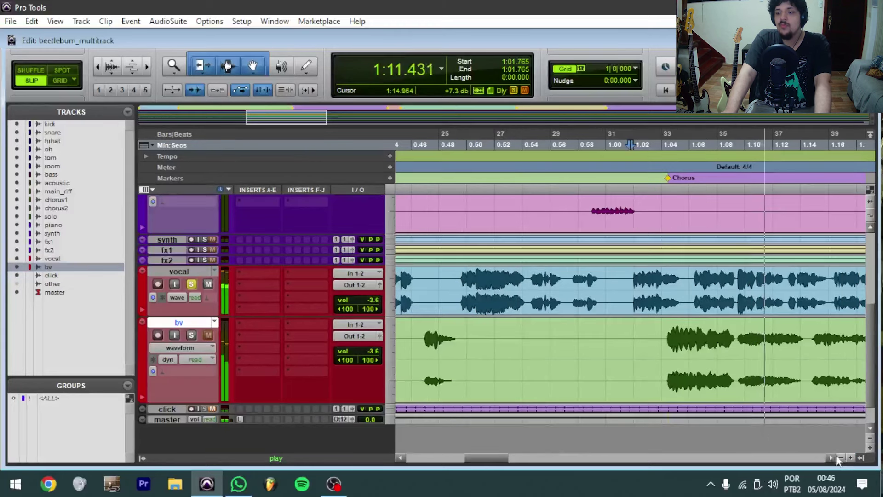
pyautogui.click(834, 456)
pyautogui.click(835, 457)
pyautogui.click(834, 457)
pyautogui.click(834, 457)
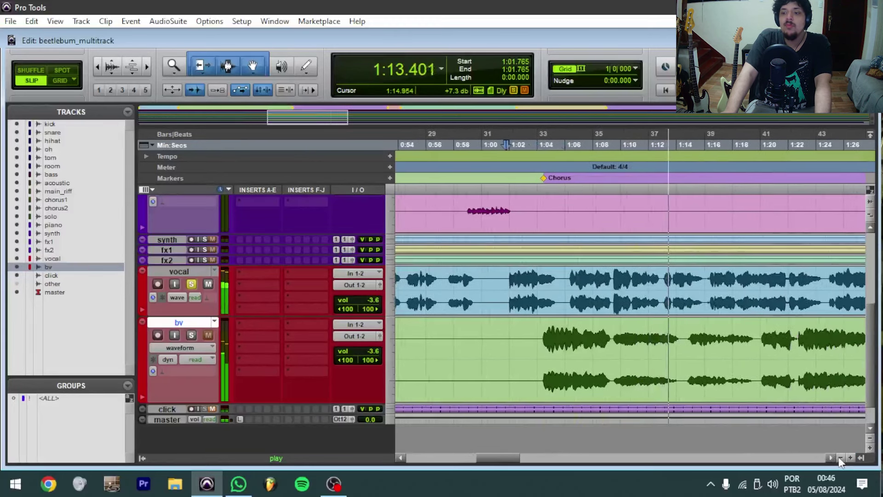
pyautogui.moveTo(856, 281); pyautogui.dragTo(867, 282)
pyautogui.click(792, 281)
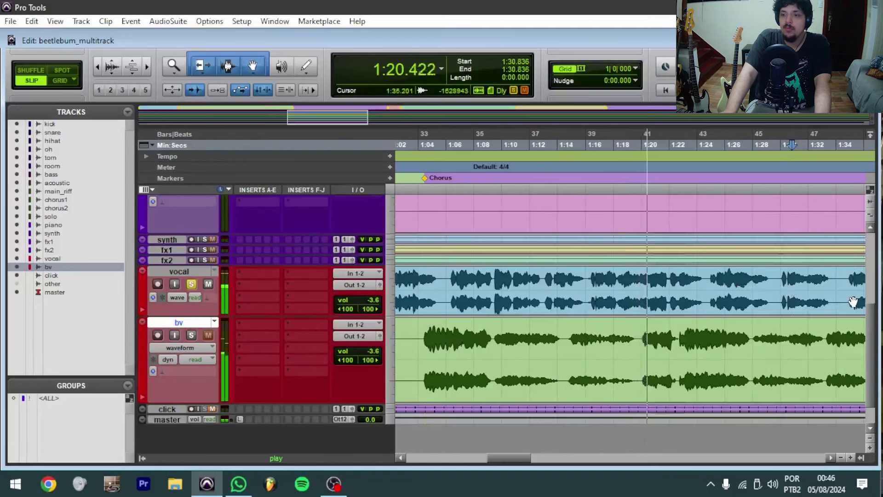
pyautogui.click(841, 458)
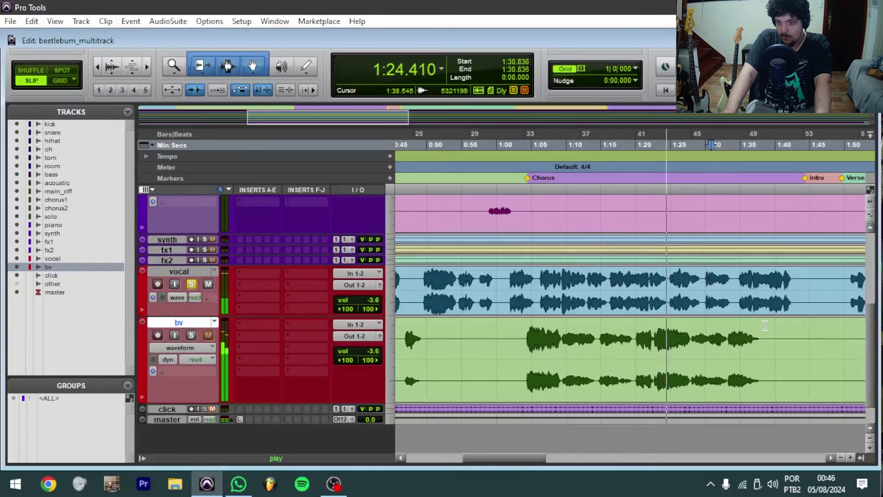
pyautogui.click(524, 335)
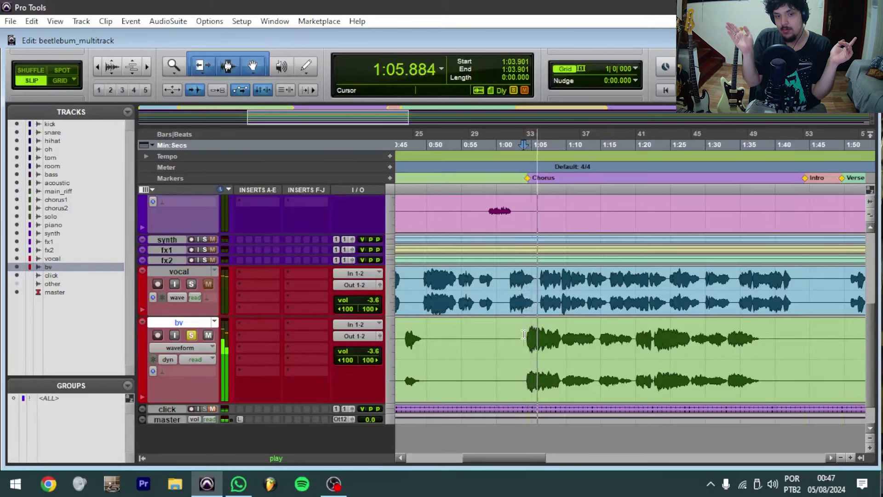